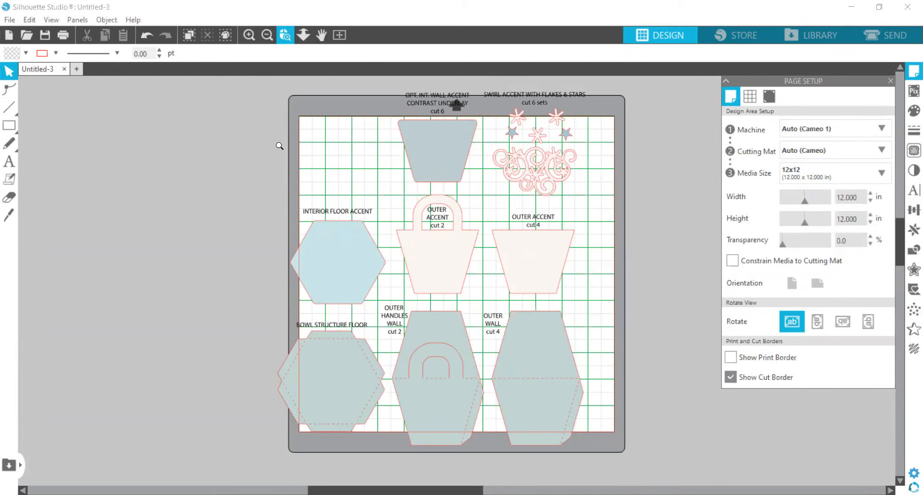
- Switch to the Design Store in the browser and open the Bowl 3D Snow Swirl design from the owned designs
drag(279, 146, 296, 391)
drag(554, 415, 645, 439)
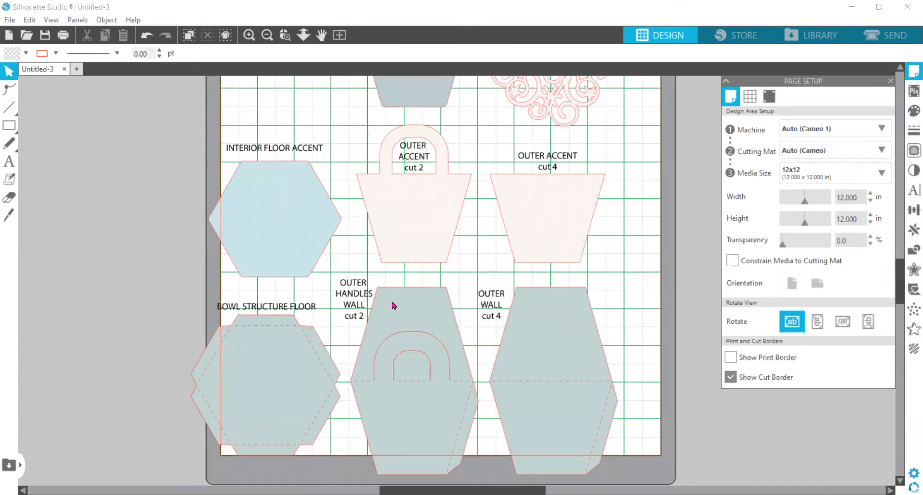
key(alt+Tab)
scroll(393, 306, down, 9)
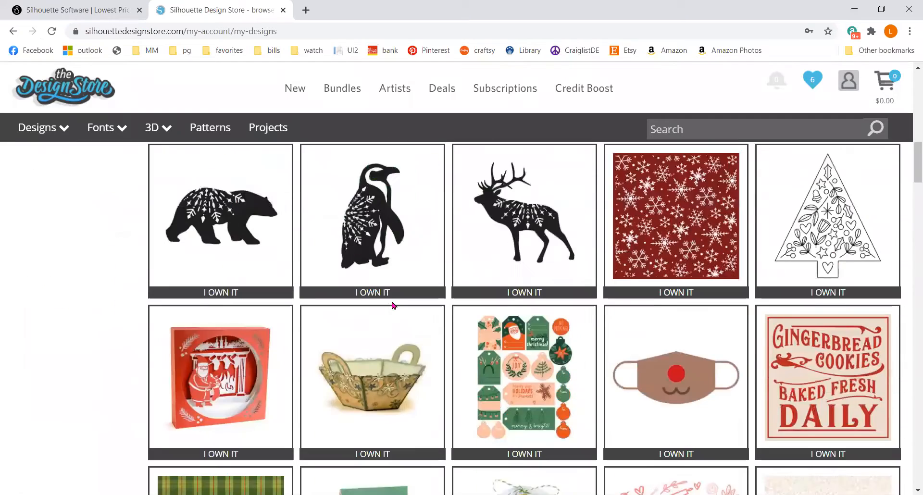
scroll(394, 306, down, 5)
click(379, 215)
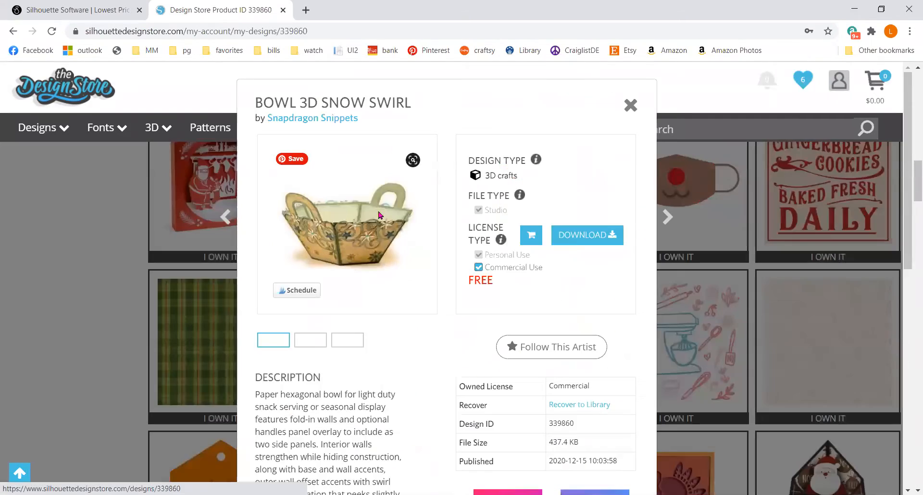
- Read the Bowl 3D Snow Swirl description and open its linked assembly instructions
scroll(379, 327, down, 5)
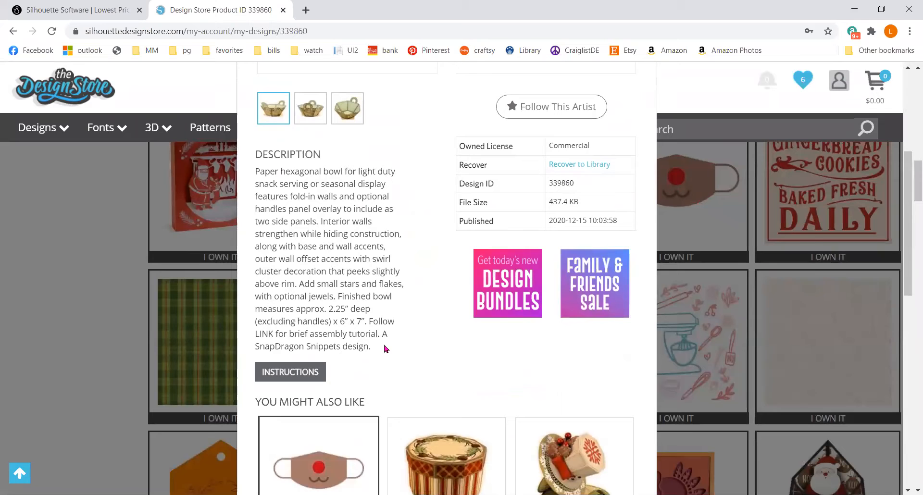
scroll(385, 349, down, 3)
scroll(340, 336, up, 2)
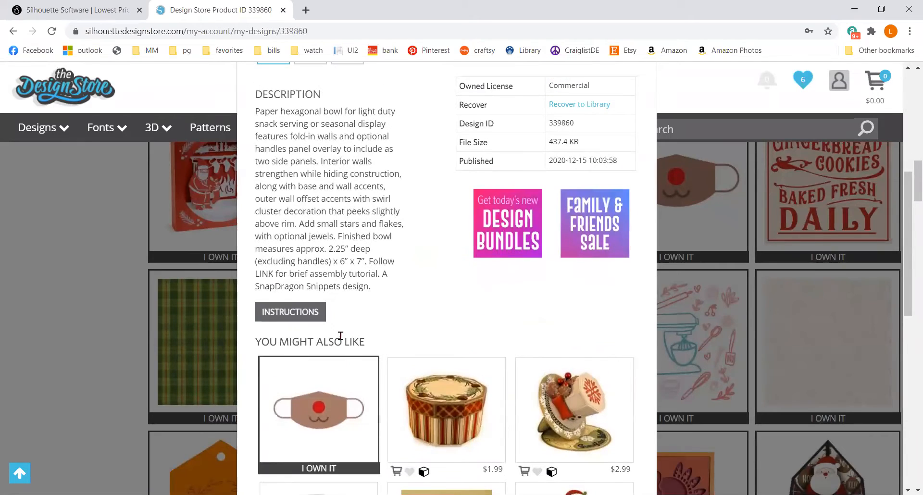
click(298, 317)
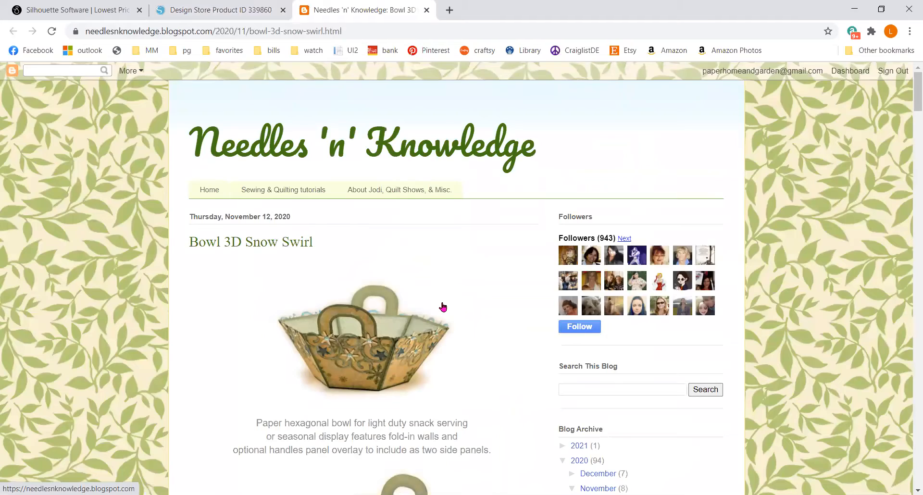
- Examine the bowl's assembly tutorial, including its photos, the list of shapes to cut and the numbered assembly steps
scroll(442, 312, down, 1)
scroll(442, 314, down, 3)
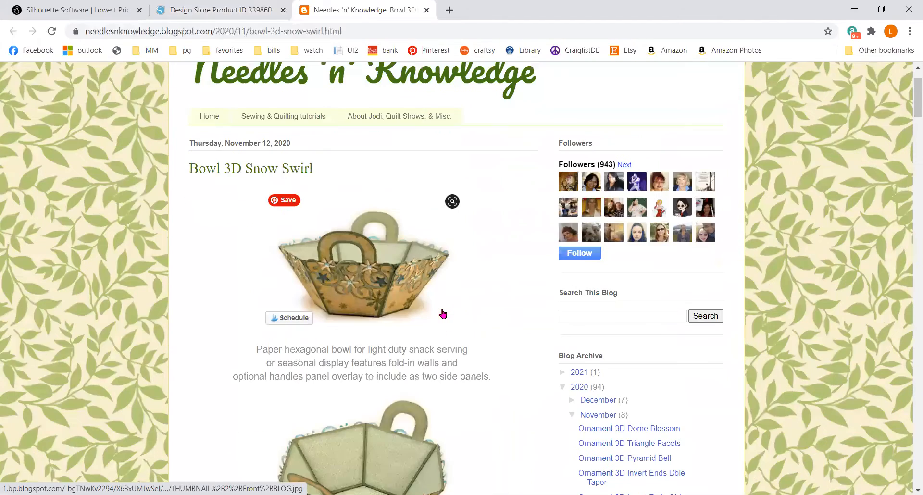
scroll(443, 314, down, 9)
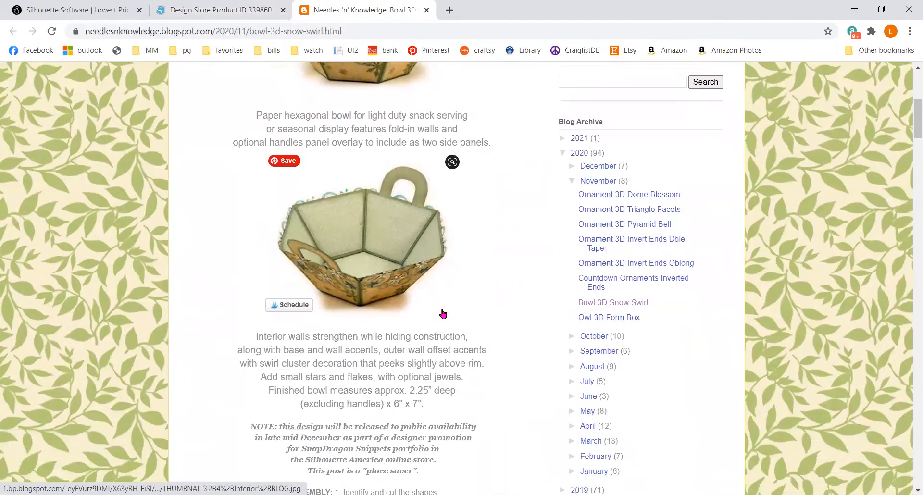
scroll(442, 314, down, 8)
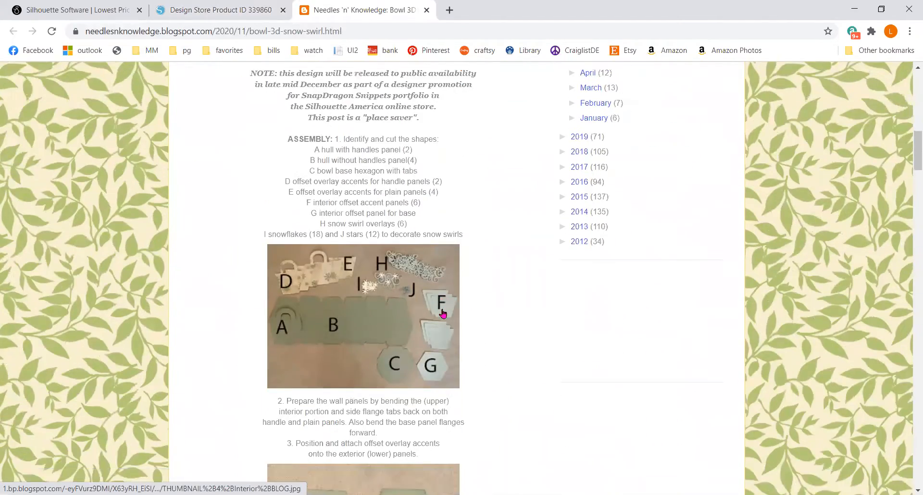
scroll(443, 314, down, 9)
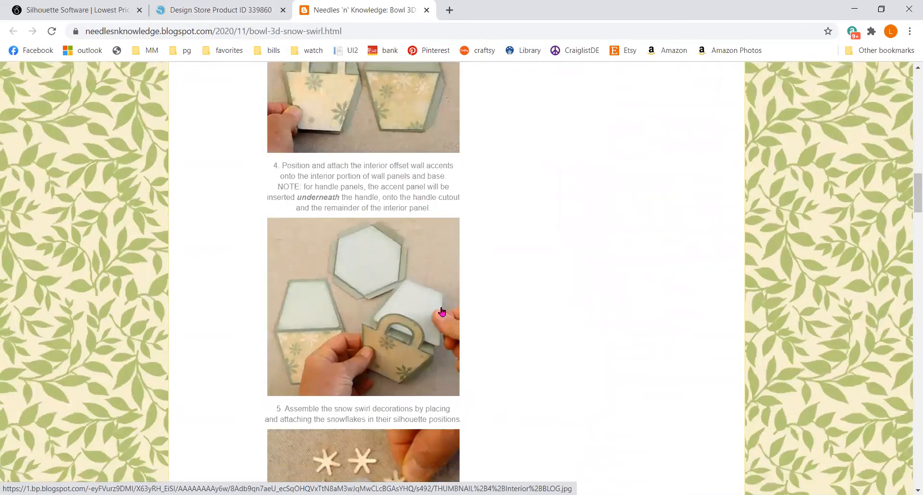
scroll(392, 83, down, 6)
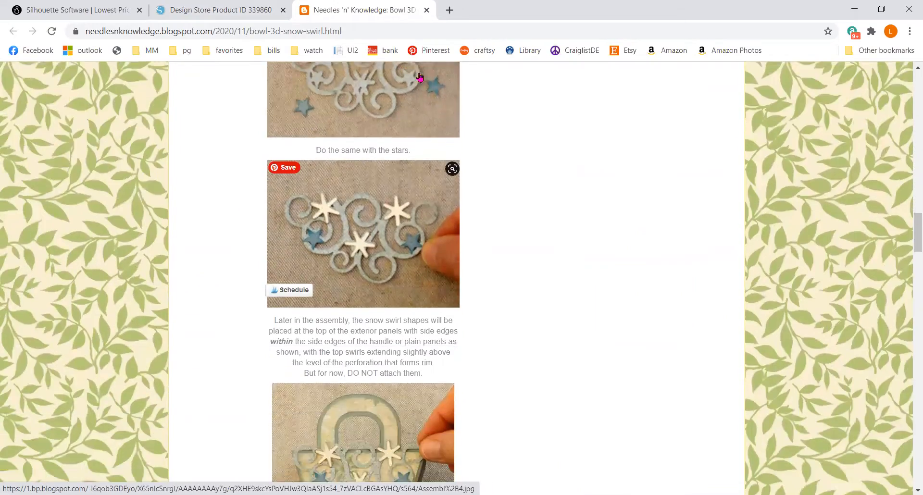
scroll(422, 145, up, 13)
scroll(376, 171, up, 12)
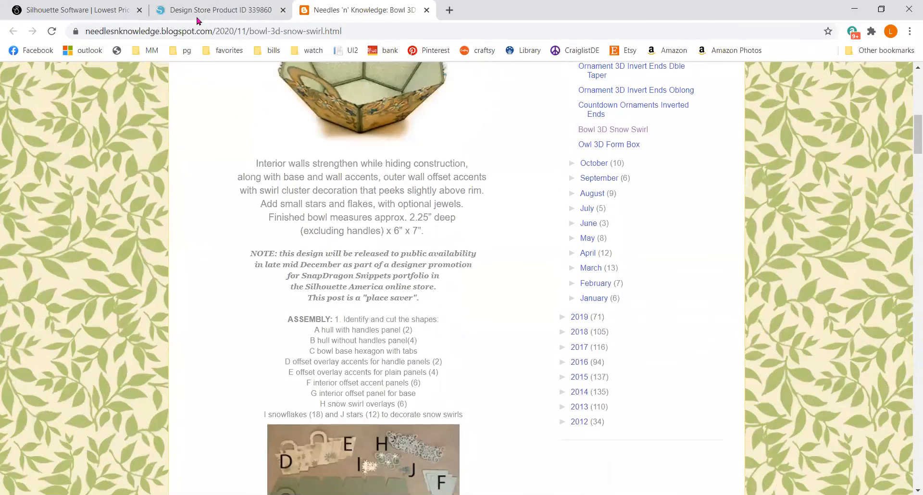
scroll(197, 21, up, 5)
scroll(197, 21, up, 5)
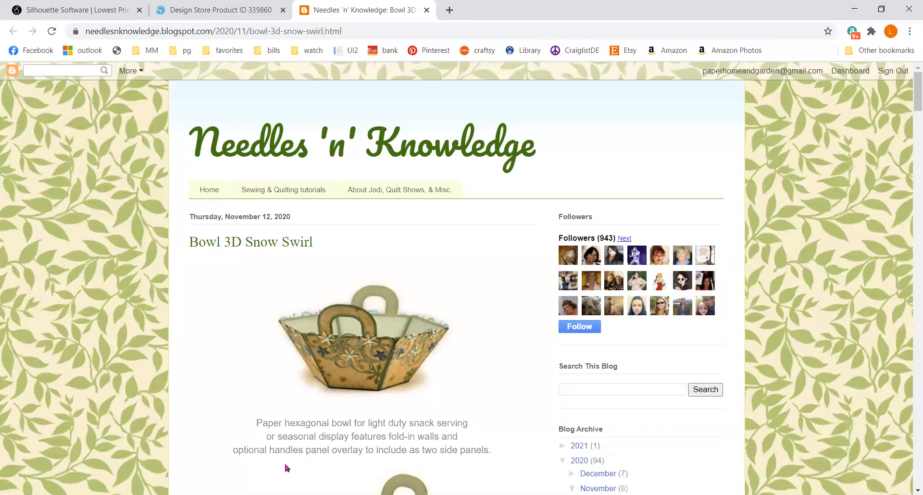
- Close the instructions page, review the bowl's file and license details, and return to the owned designs
click(426, 10)
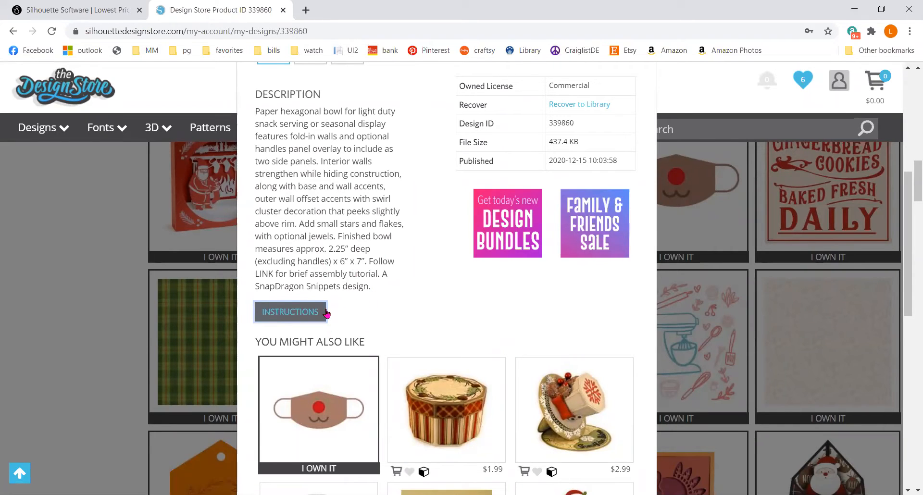
scroll(320, 273, up, 3)
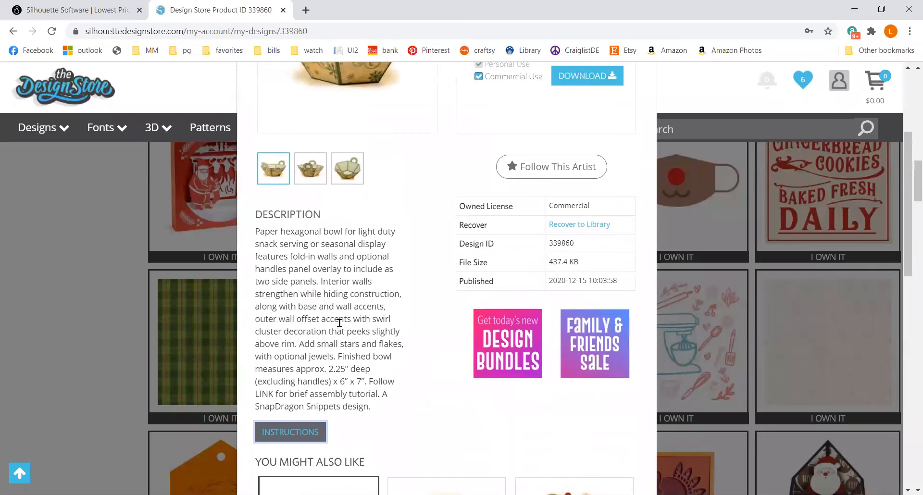
scroll(340, 355, up, 4)
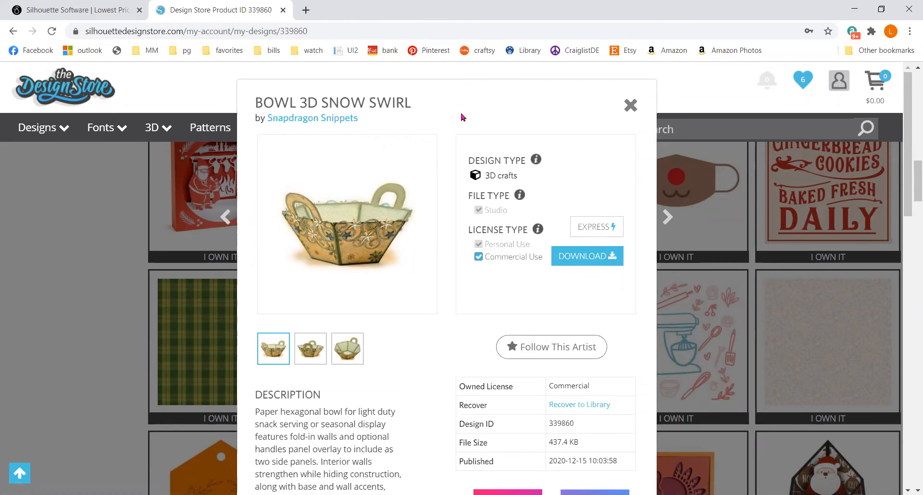
click(629, 105)
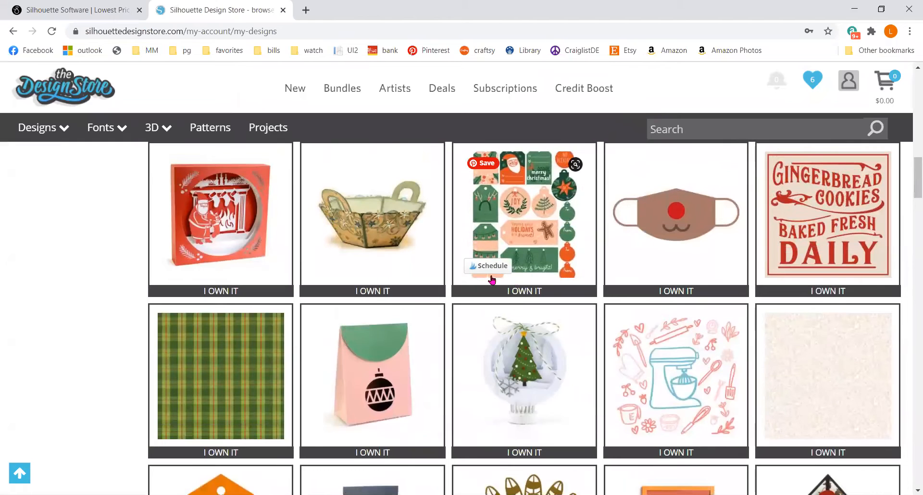
- Check the Santa Fireplace Shadowbox details for assembly instructions, close them and switch back to Silhouette Studio
click(231, 219)
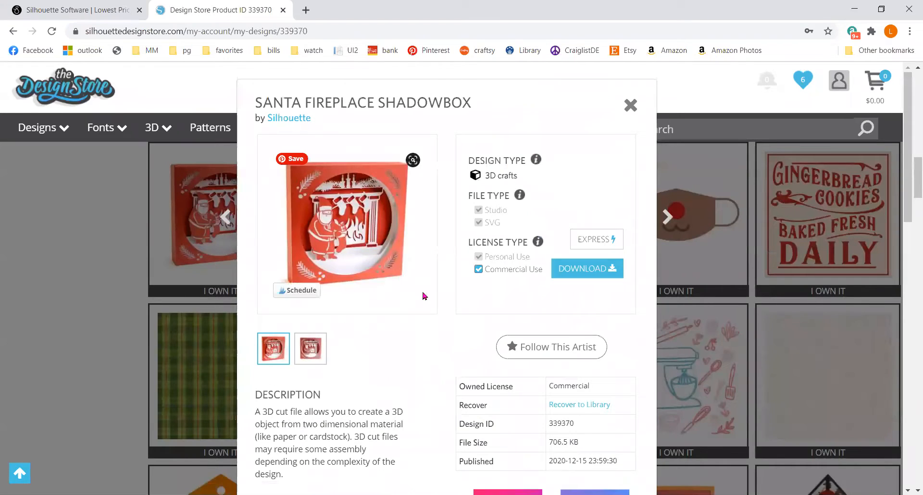
scroll(417, 323, down, 3)
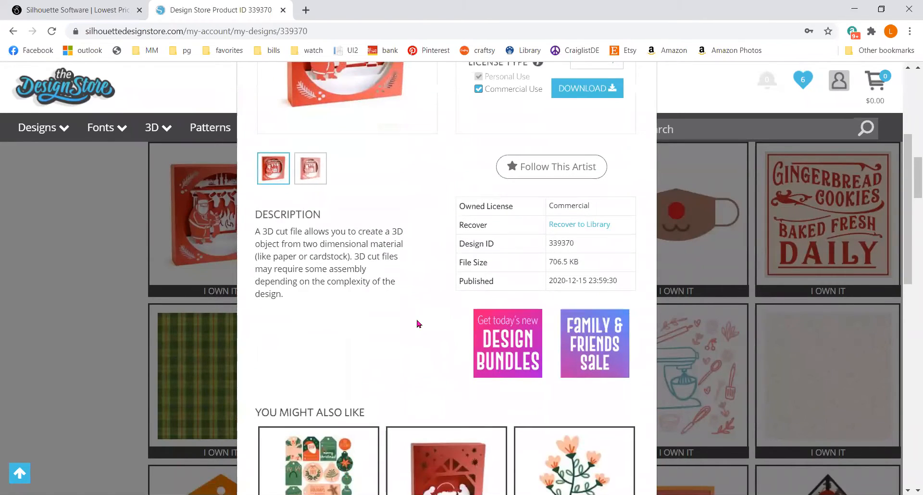
scroll(418, 323, up, 3)
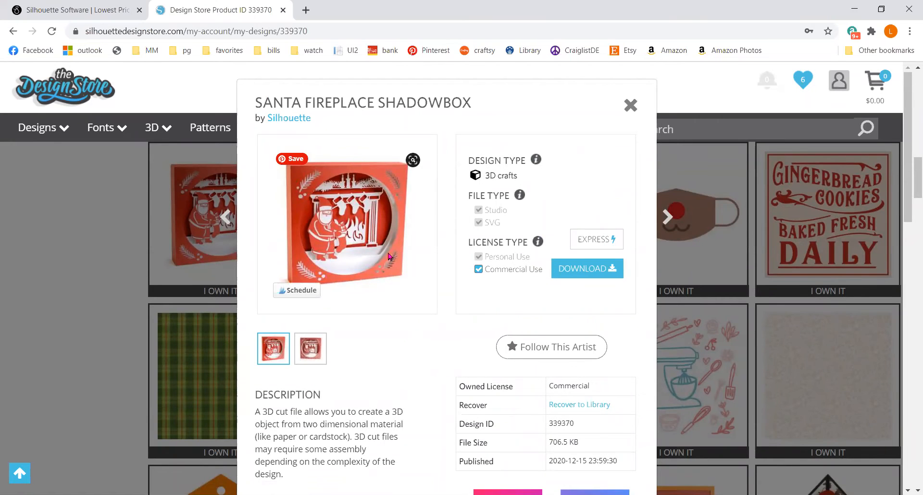
scroll(338, 396, down, 1)
scroll(349, 382, up, 1)
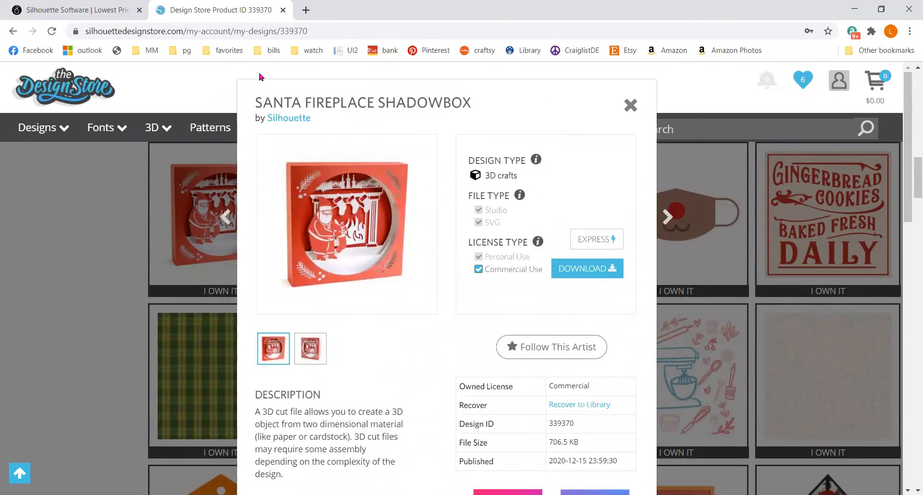
scroll(411, 328, down, 1)
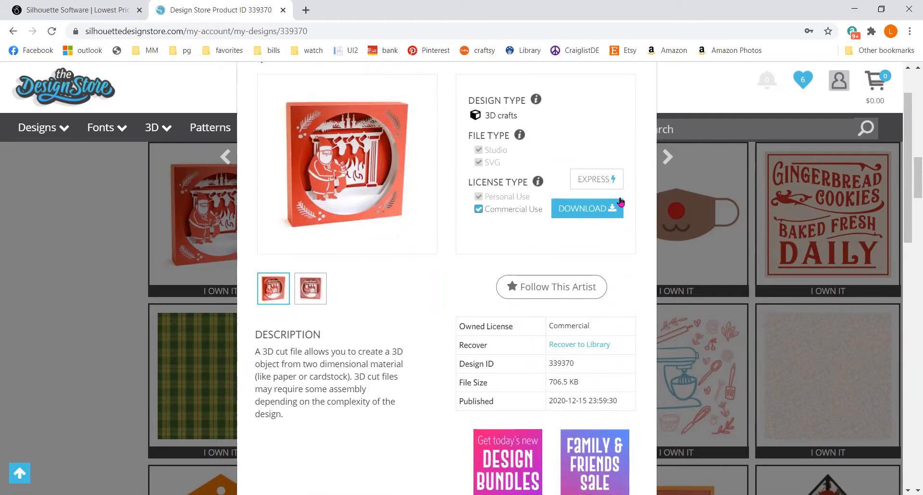
scroll(625, 204, up, 1)
click(635, 110)
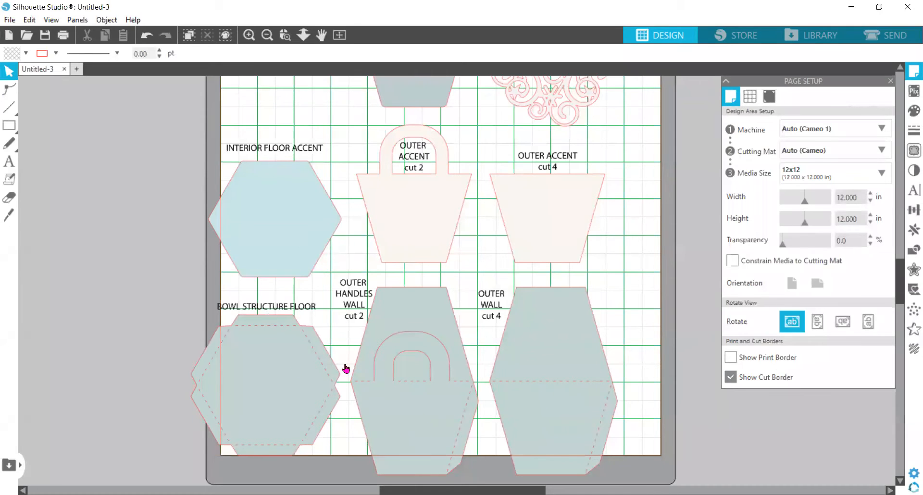
- Ungroup the bowl pattern and separate the Outer Accent cut 4 panel from its label, moving the label off the mat
click(434, 328)
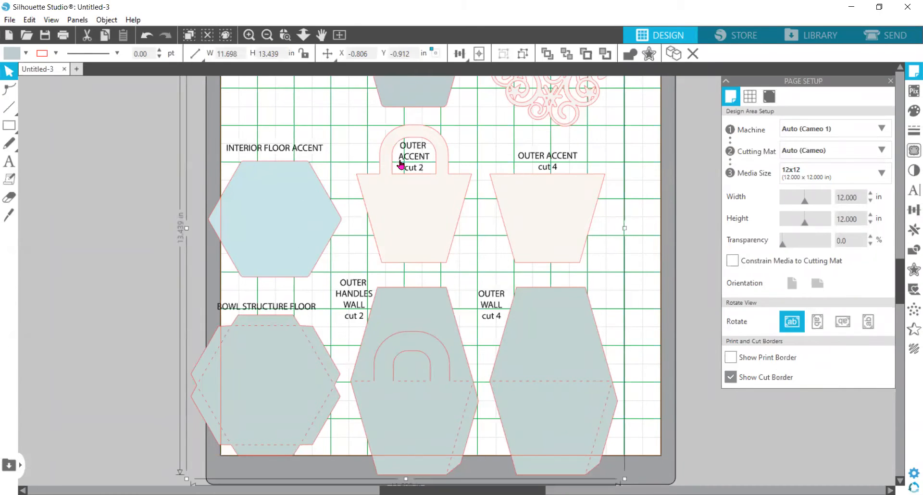
click(523, 54)
mouse_move(550, 197)
mouse_down()
mouse_move(524, 217)
mouse_move(610, 210)
mouse_move(563, 202)
mouse_up()
click(523, 218)
drag(517, 178, 81, 202)
click(511, 159)
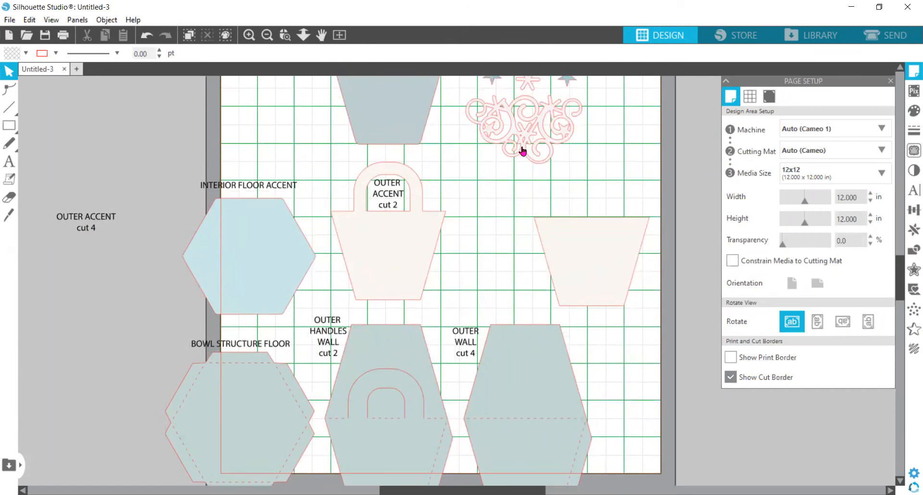
- Move the plain outer accent panel next to the handled one and replicate it into a row of four
scroll(521, 163, up, 2)
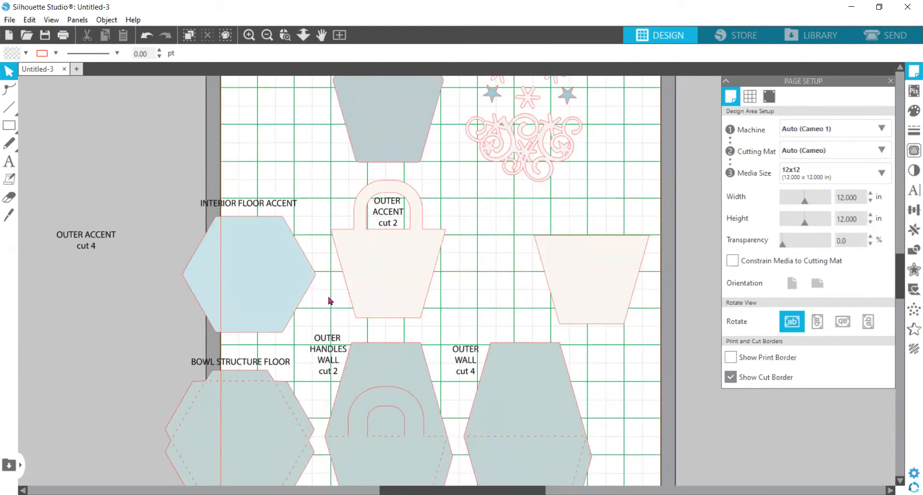
drag(576, 262, 503, 235)
click(503, 235)
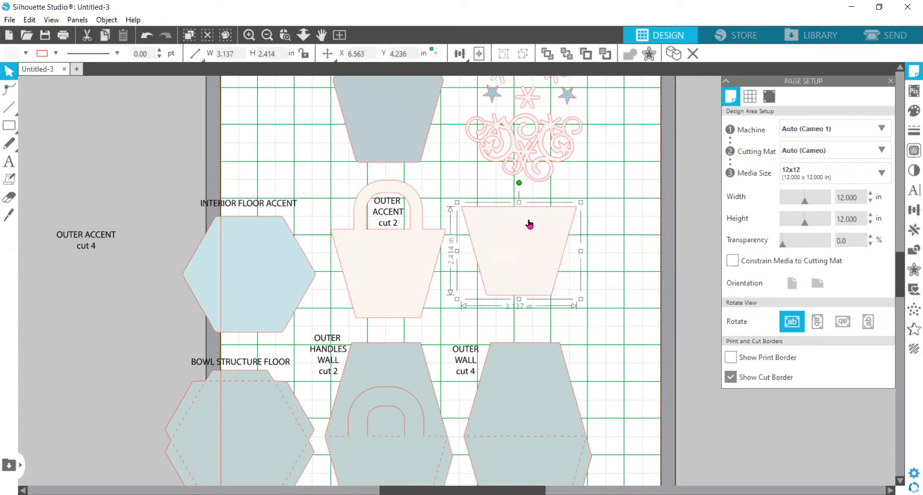
click(909, 235)
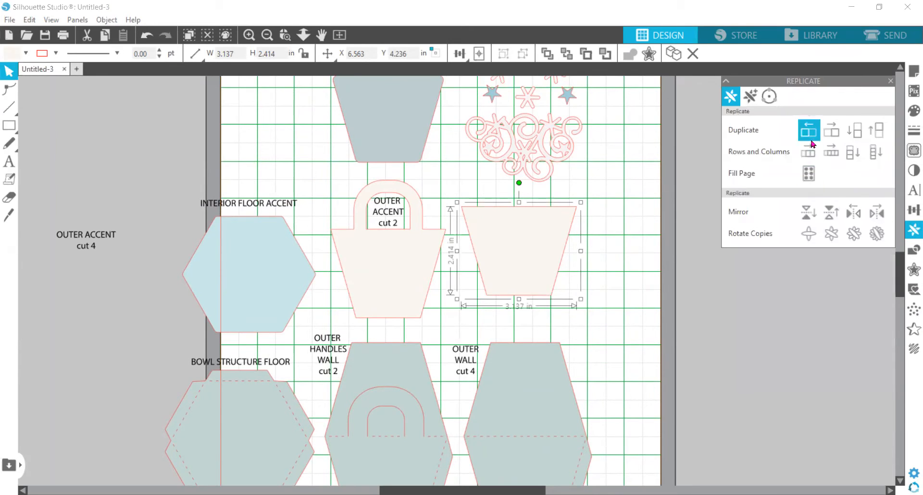
click(824, 162)
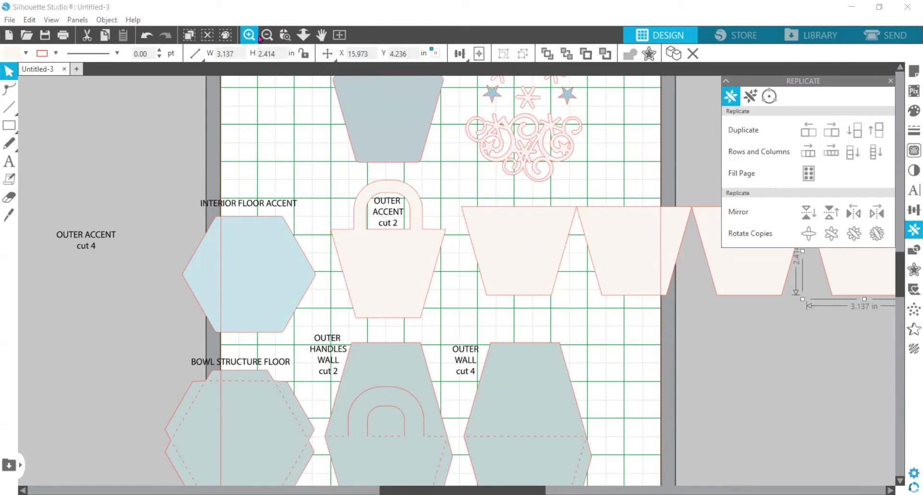
- Undo the replicated row, the panel and label moves, the ungrouping and the earlier repositioning of the pattern
click(146, 37)
click(145, 37)
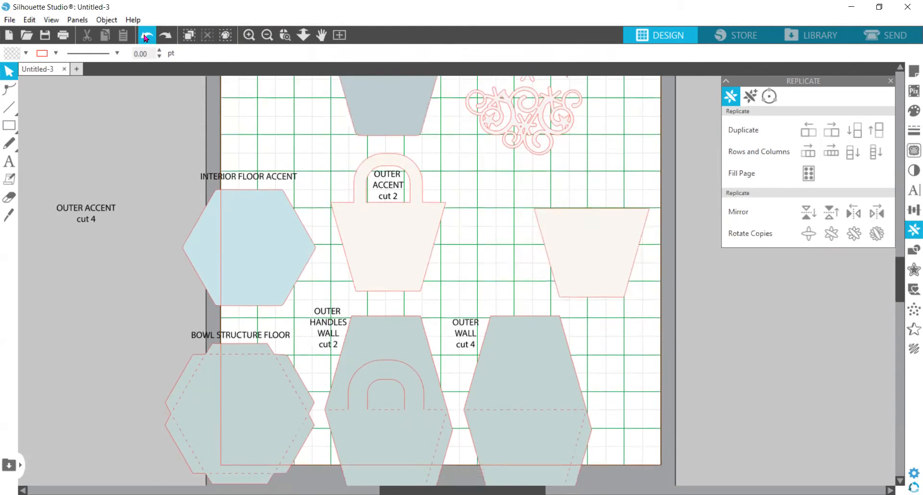
click(146, 37)
click(146, 37)
click(146, 37)
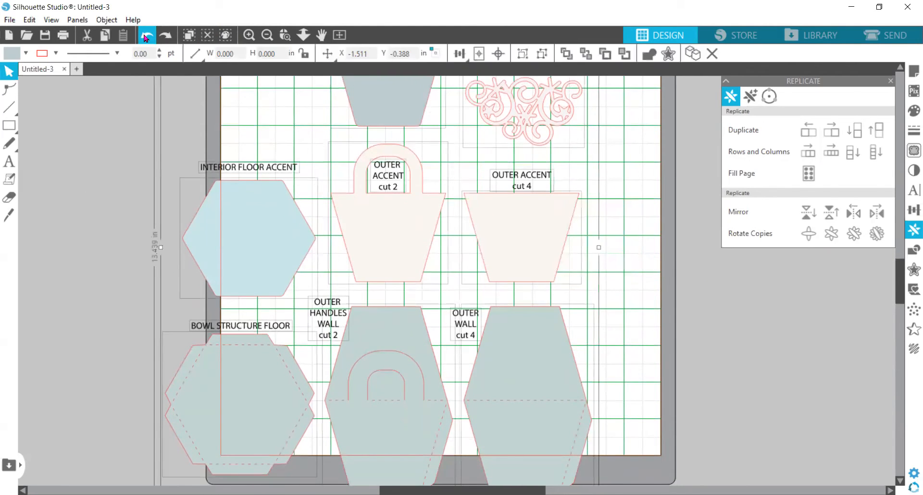
click(146, 37)
click(145, 37)
click(146, 37)
click(146, 37)
click(146, 39)
key(ctrl+z)
key(ctrl+z)
key(ctrl+z)
key(ctrl+z)
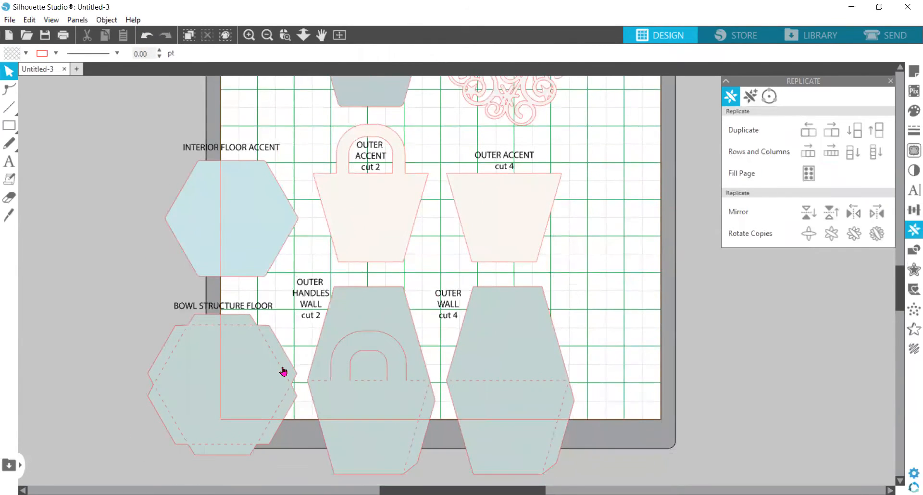
- Scale the whole grouped bowl pattern down to about 8.39 by 9.64 in and move it inside the mat's cutting area
click(208, 388)
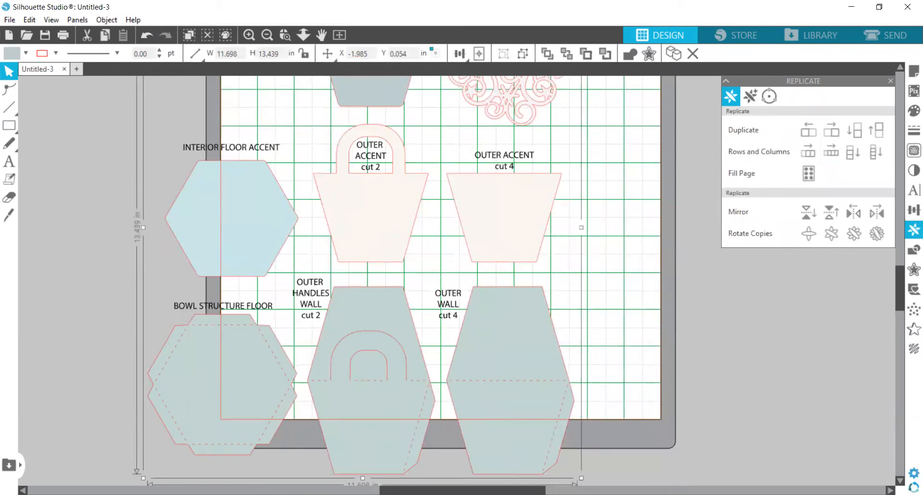
drag(144, 477, 298, 371)
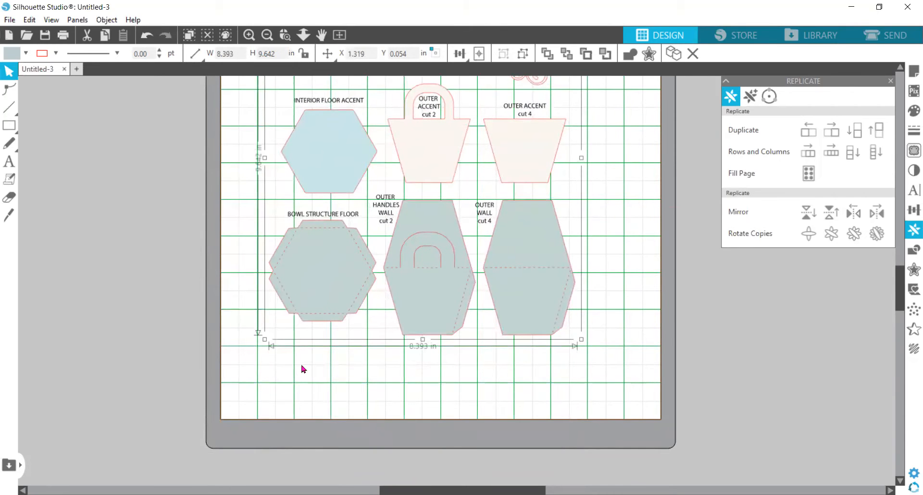
drag(455, 303, 485, 374)
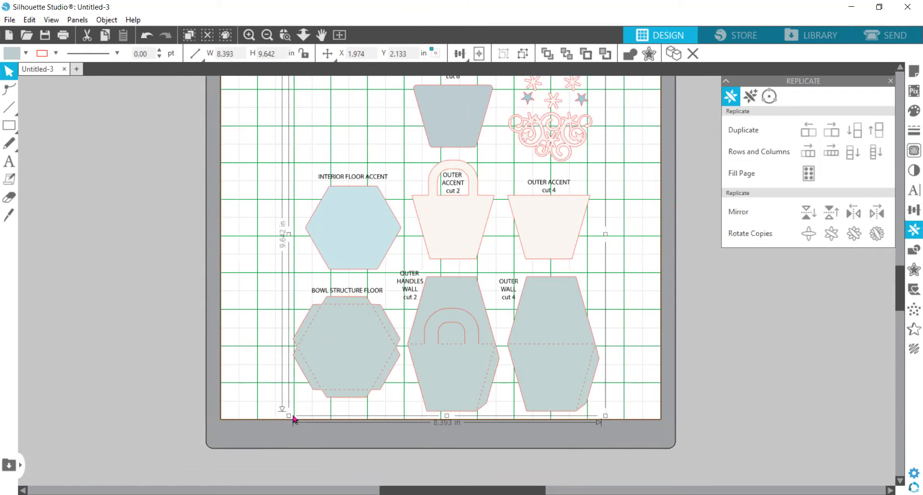
- Scale the grouped bowl pattern down to about 7.37 by 8.47 in and move it near the mat's lower-left corner
drag(291, 418, 350, 378)
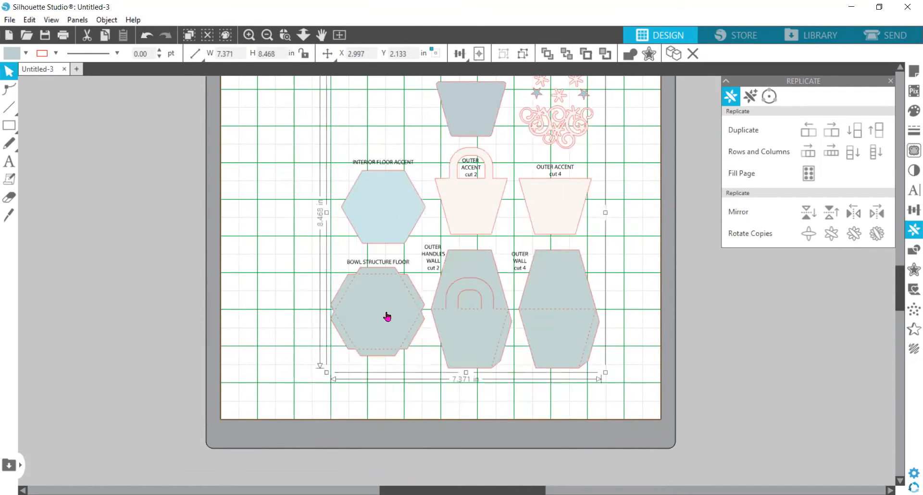
drag(387, 316, 291, 350)
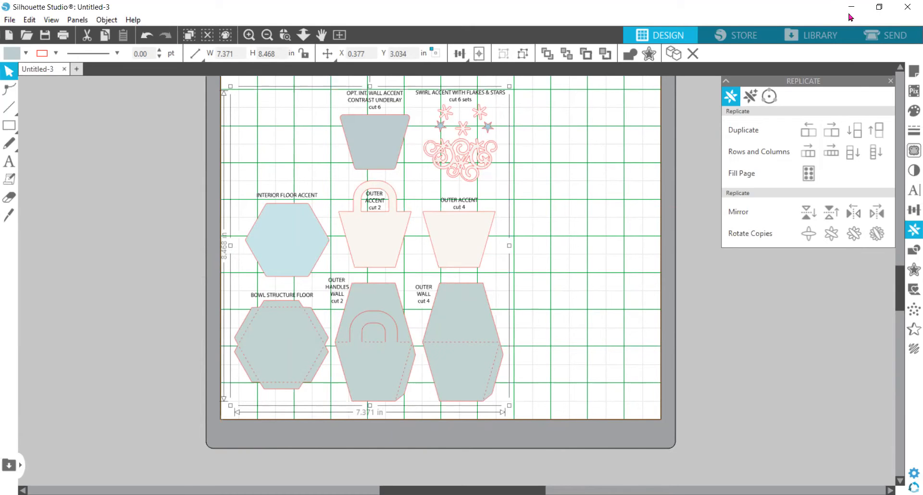
- Search the design library for "sant" and add the Santa fireplace box to the current design
click(817, 35)
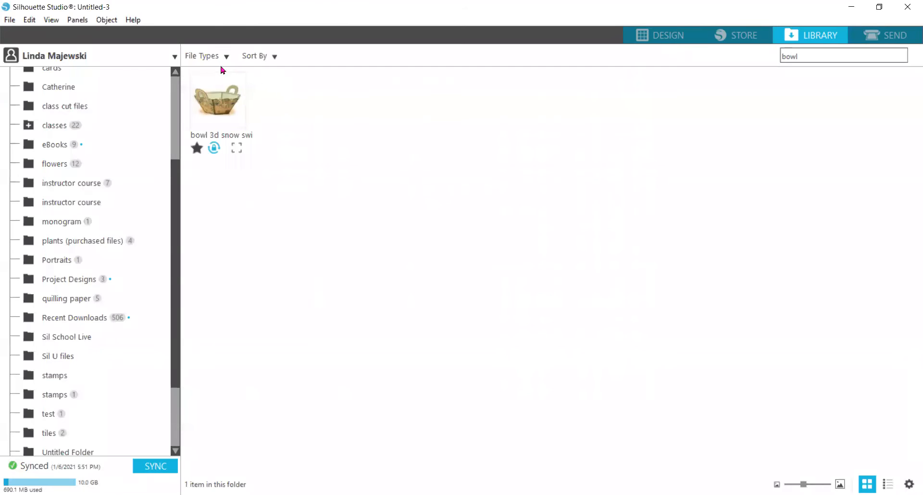
drag(811, 55, 714, 52)
text(s)
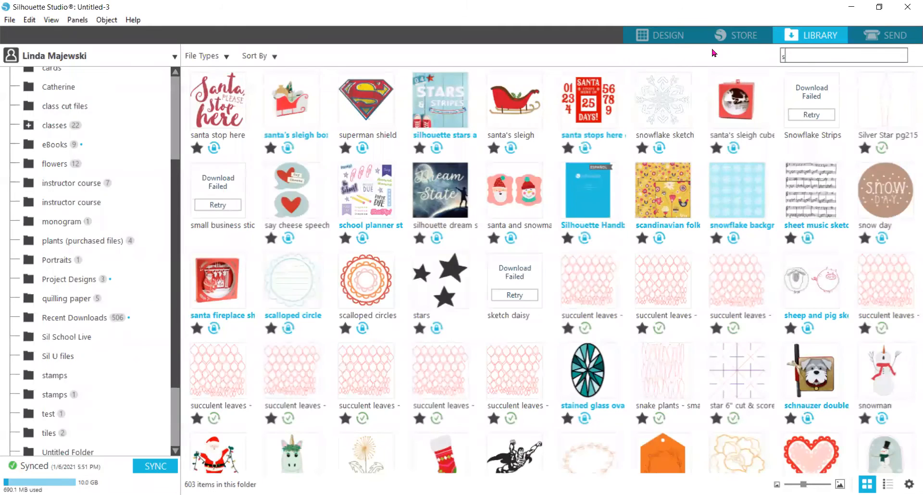
text(an)
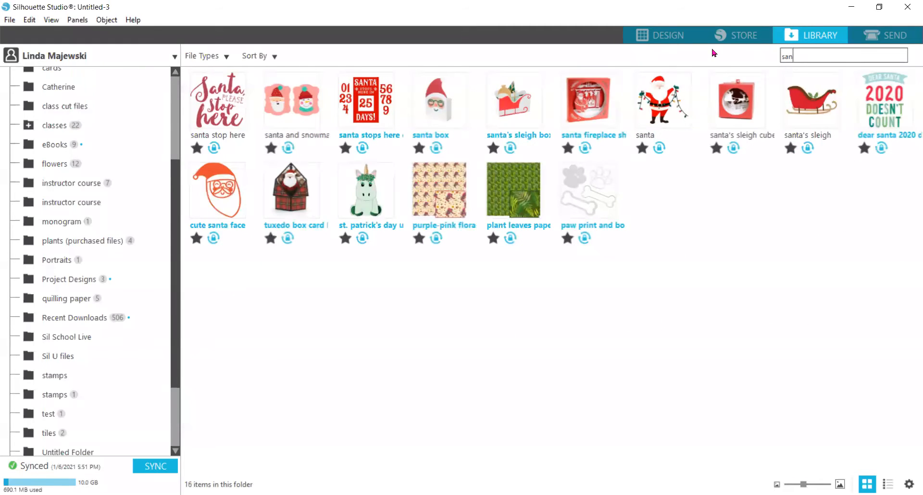
text(t)
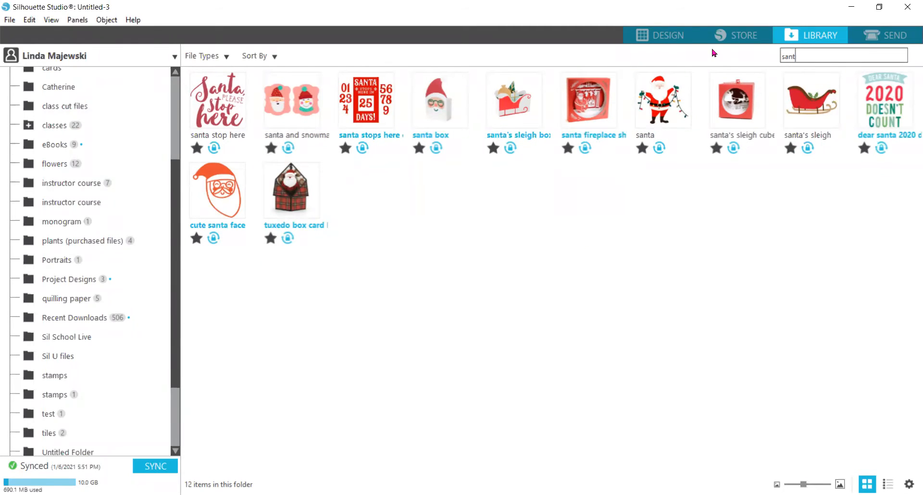
double_click(595, 114)
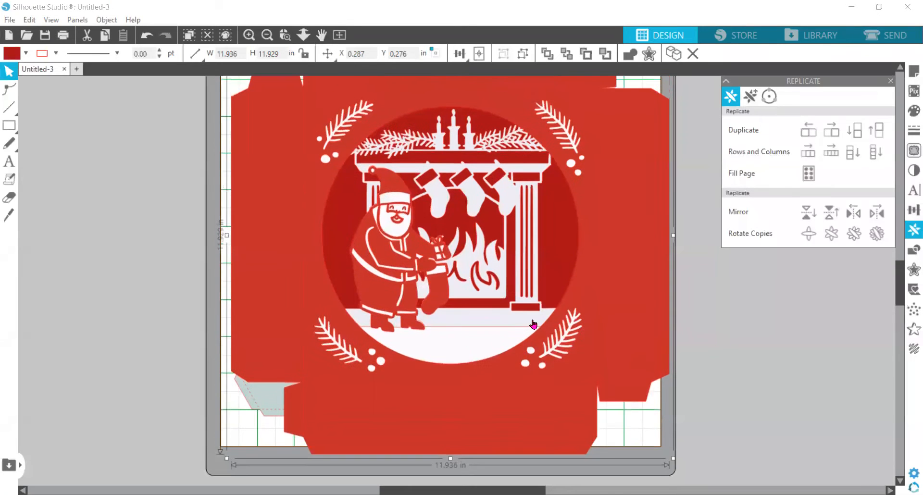
- Scale the Santa fireplace box down to about 9.75 by 9.74 in and shift it toward the mat's upper right
scroll(532, 325, up, 1)
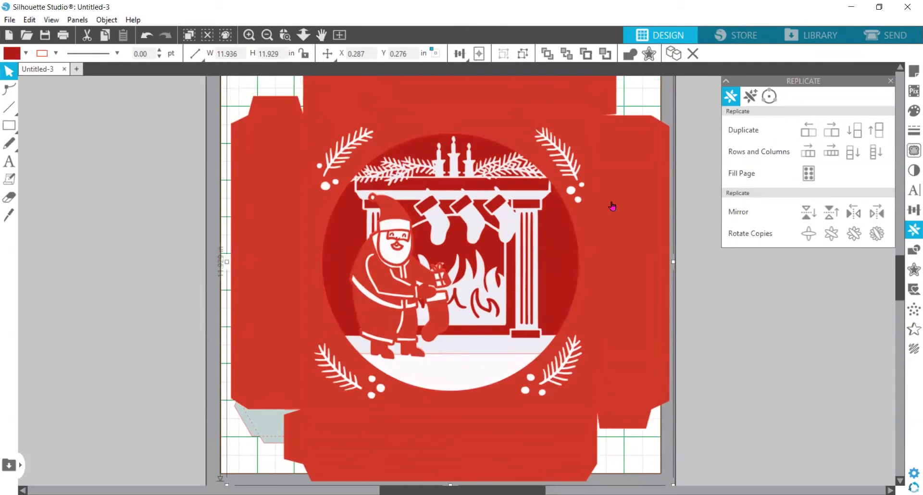
click(284, 36)
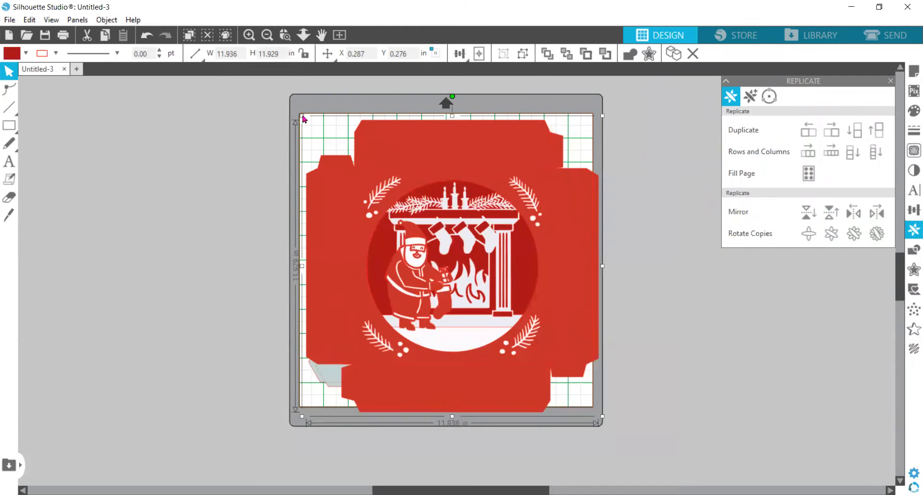
click(302, 116)
click(354, 191)
drag(302, 116, 357, 171)
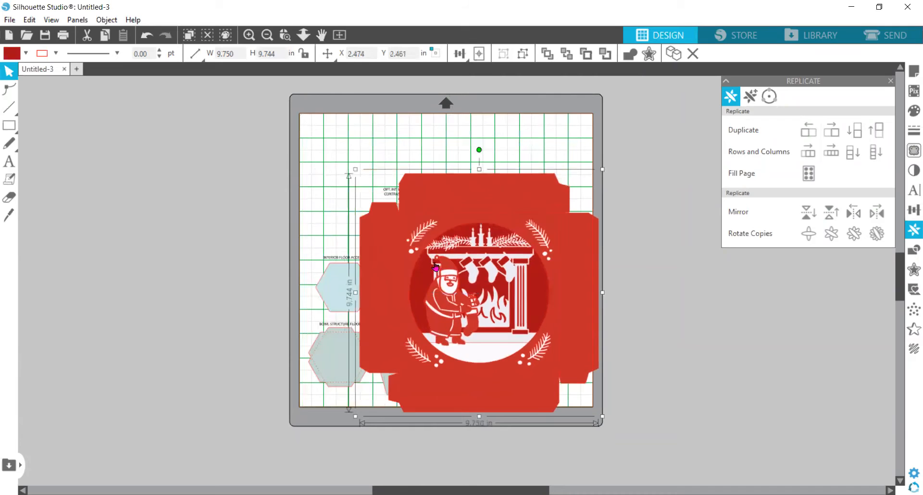
drag(426, 272, 472, 206)
- Move the bowl pattern off the mat and delete it, and reposition the Santa fireplace box within the mat's cutting area
drag(331, 274, 122, 269)
click(122, 270)
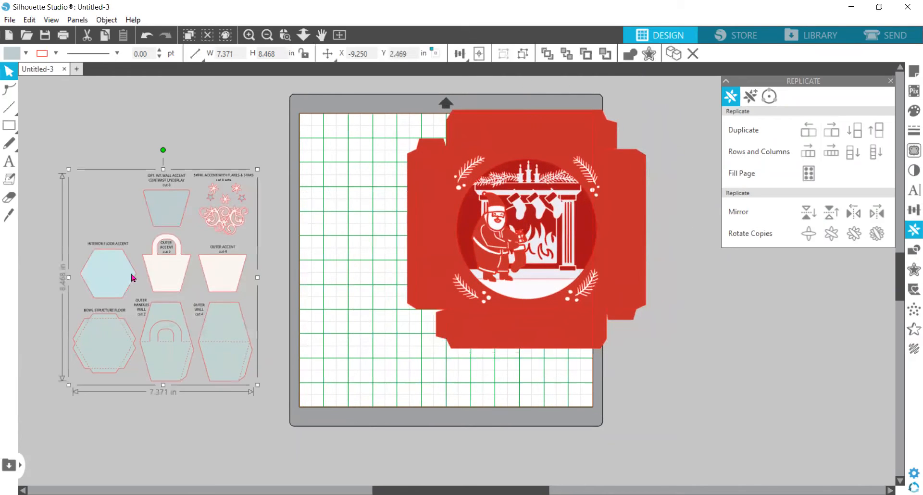
key(Delete)
drag(438, 196, 371, 207)
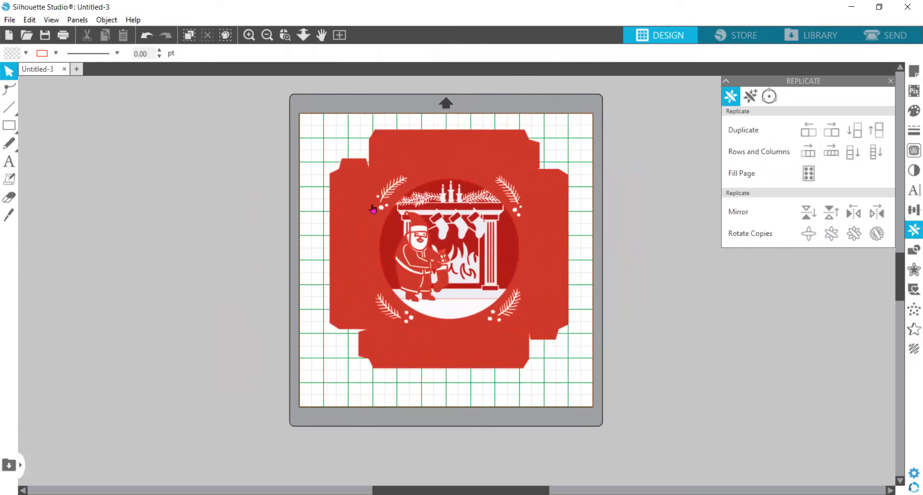
click(828, 39)
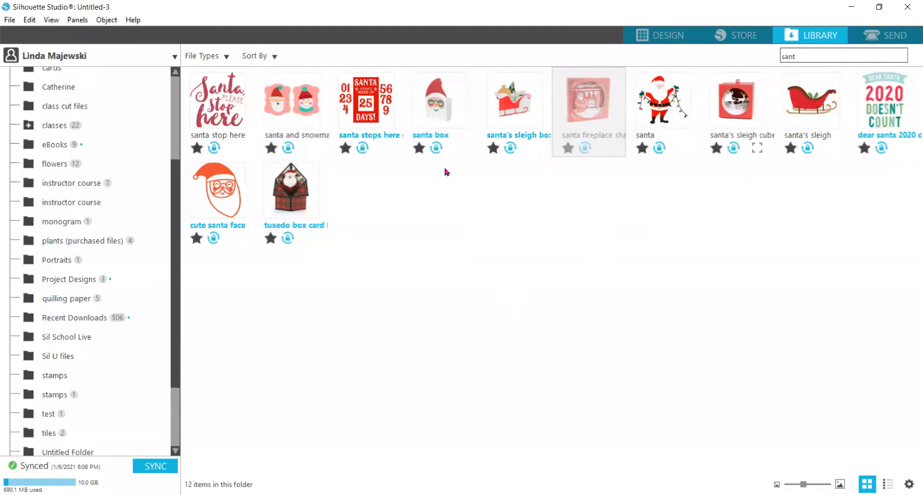
right_click(436, 108)
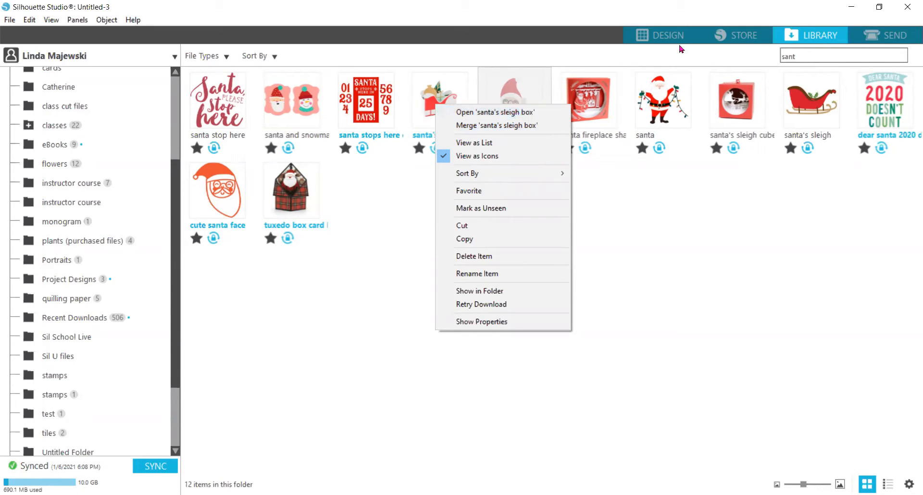
click(664, 34)
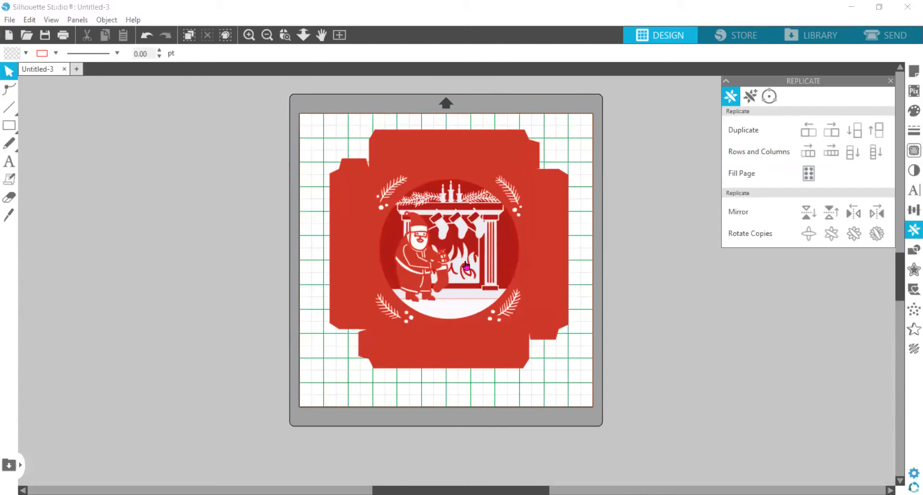
- Ungroup the Santa fireplace box into its separate layers and deselect them
click(465, 265)
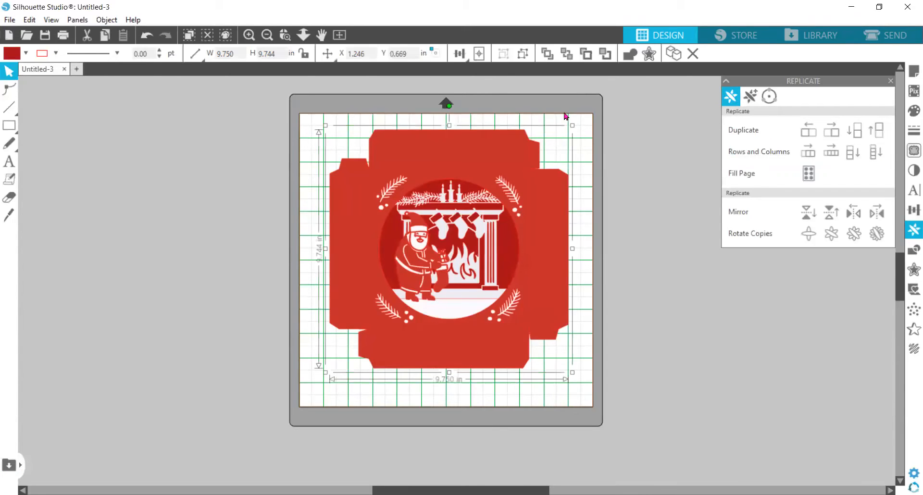
click(523, 53)
click(606, 267)
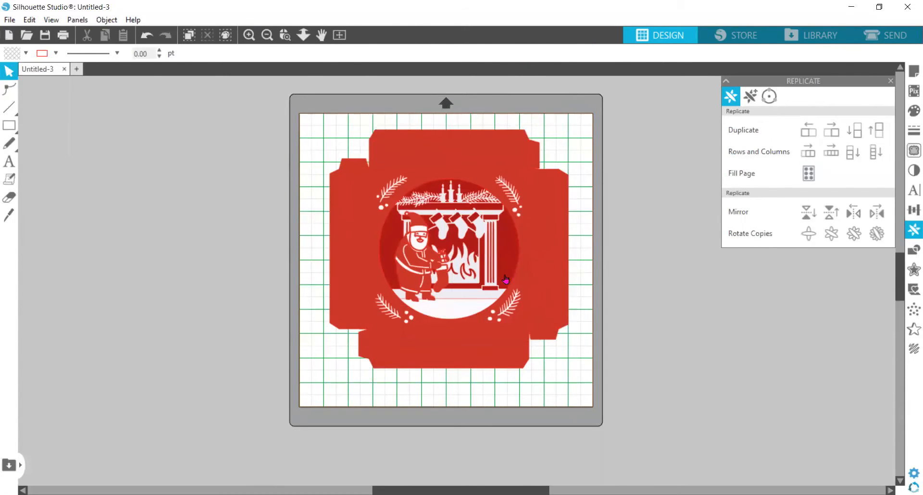
- Spread out the box layers, setting the dark red square, outer frame, Santa figure, white panel and fireplace panel apart
drag(389, 323, 256, 291)
drag(370, 262, 78, 291)
drag(413, 216, 312, 137)
drag(381, 258, 553, 319)
drag(452, 329, 476, 301)
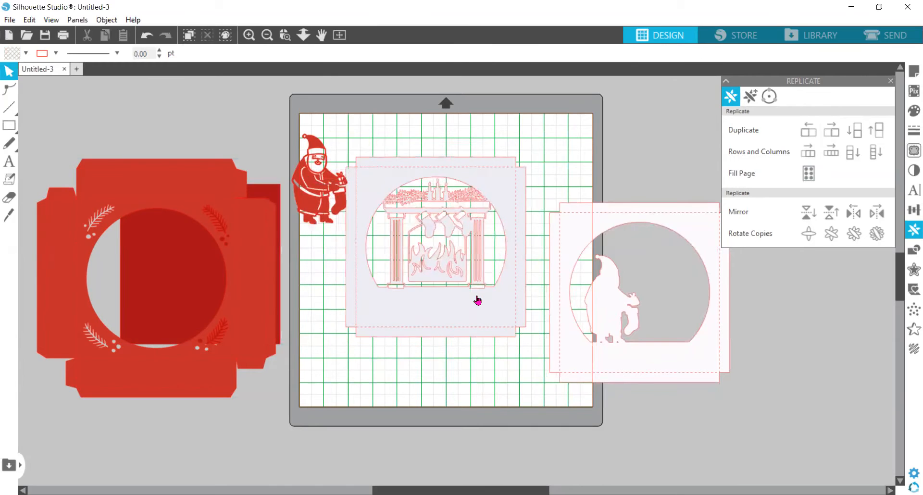
- Shift the outer red frame up and place the Santa figure over its matching silhouette on the white panel
mouse_move(264, 289)
mouse_down()
mouse_move(289, 230)
mouse_move(350, 216)
mouse_move(268, 277)
mouse_move(315, 232)
mouse_move(418, 262)
mouse_move(381, 227)
mouse_move(402, 240)
mouse_move(483, 235)
mouse_move(268, 273)
mouse_up()
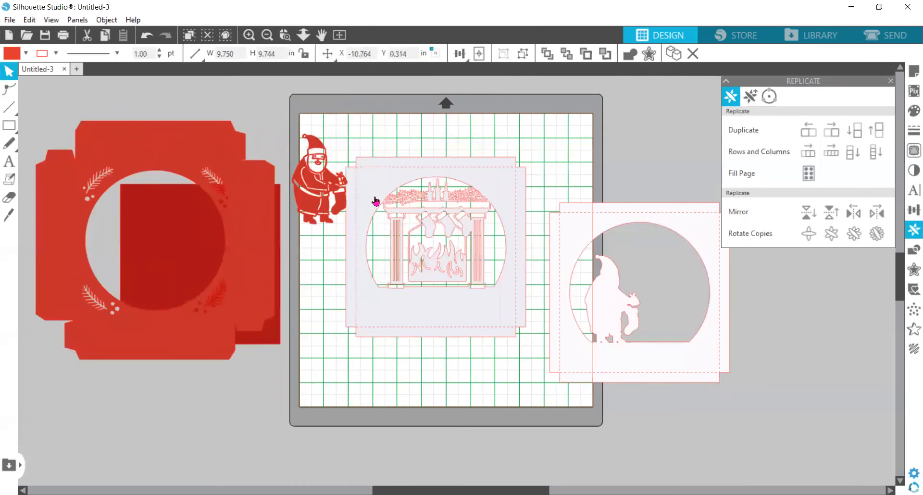
click(380, 201)
drag(331, 192, 620, 319)
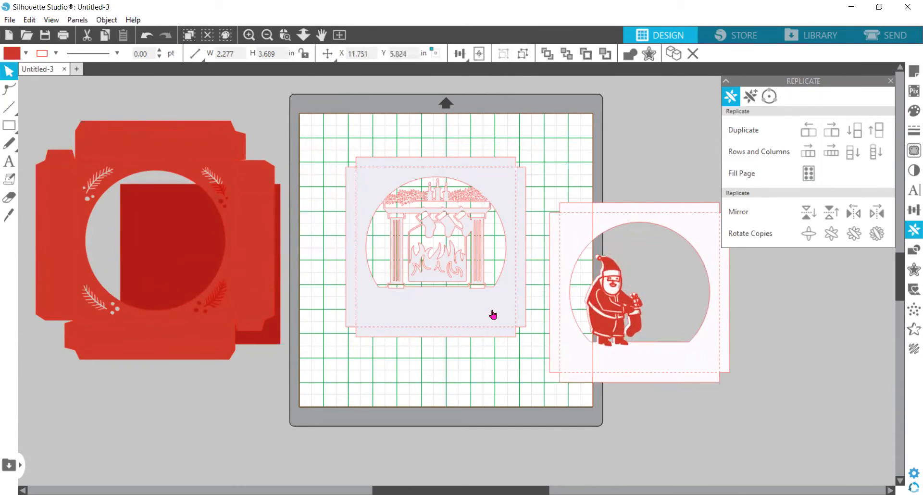
click(491, 315)
click(673, 283)
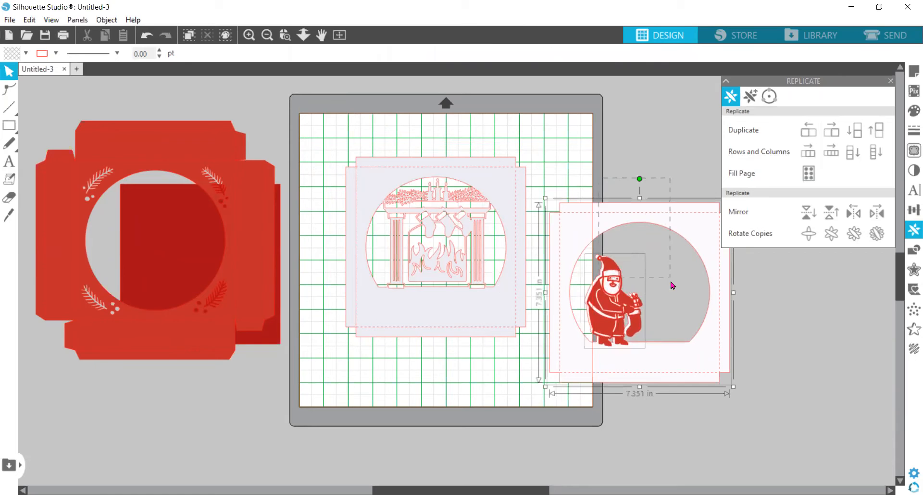
- Undo the latest Santa and frame moves, and the moves of the fireplace panel and the white silhouette panel
click(147, 35)
click(147, 36)
click(147, 35)
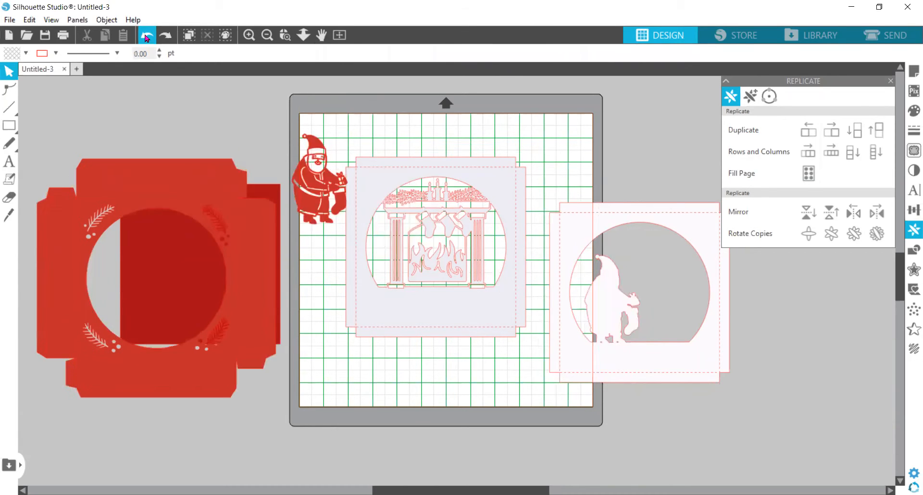
mouse_move(408, 300)
mouse_down()
mouse_move(402, 384)
mouse_move(423, 282)
mouse_move(418, 303)
mouse_up()
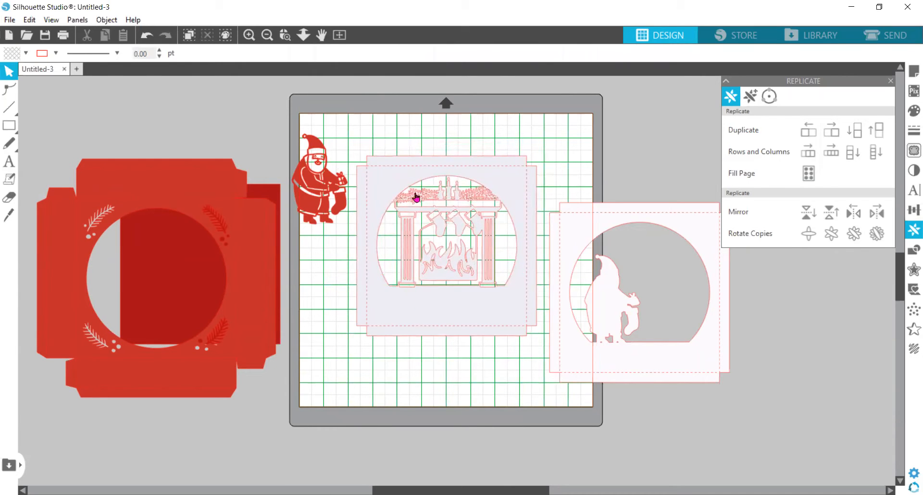
click(147, 37)
click(146, 37)
click(146, 38)
click(146, 38)
click(146, 37)
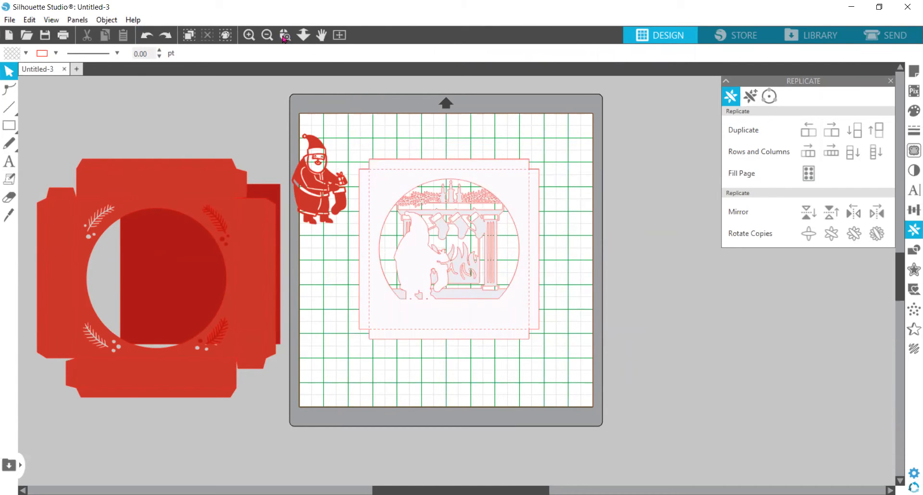
- Undo the remaining moves of the Santa figure, outer red frame and dark red square so the layers are stacked again
click(249, 36)
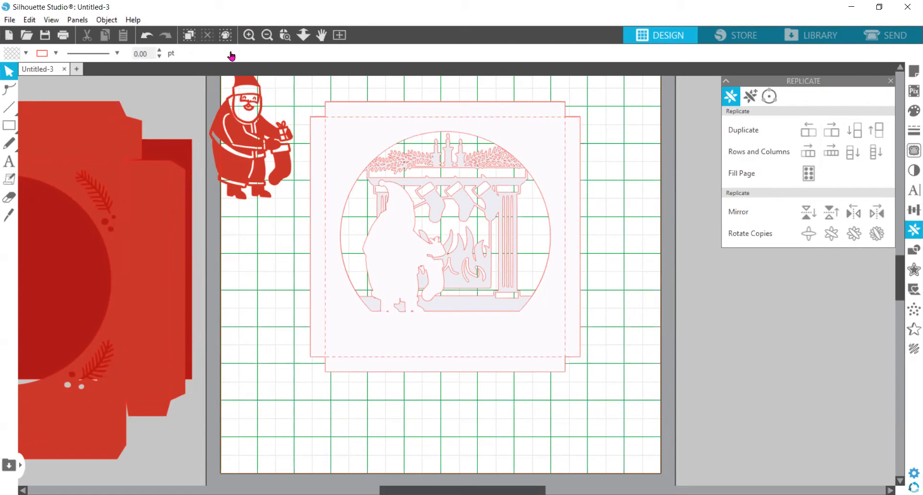
click(147, 35)
click(147, 35)
click(147, 35)
click(147, 35)
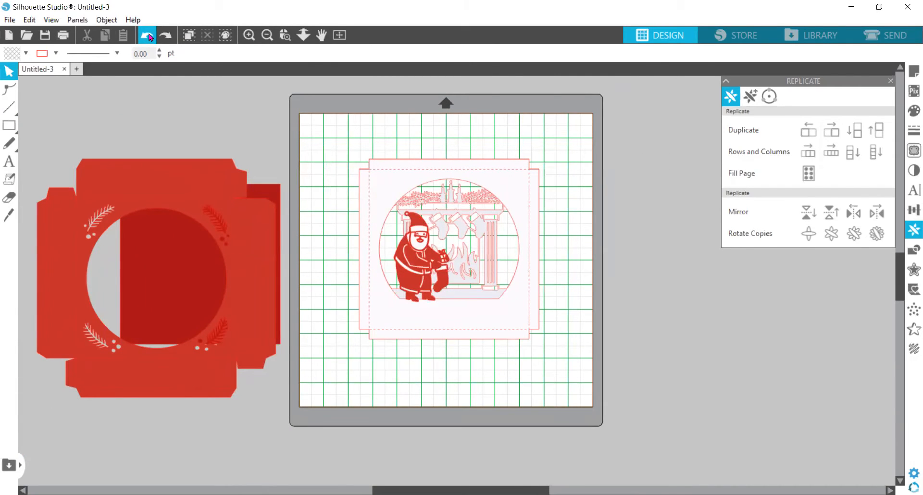
click(148, 35)
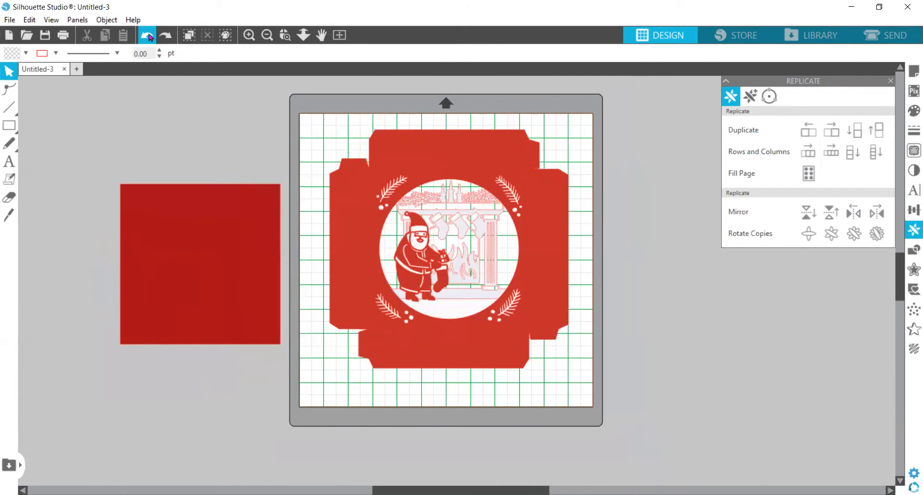
click(147, 35)
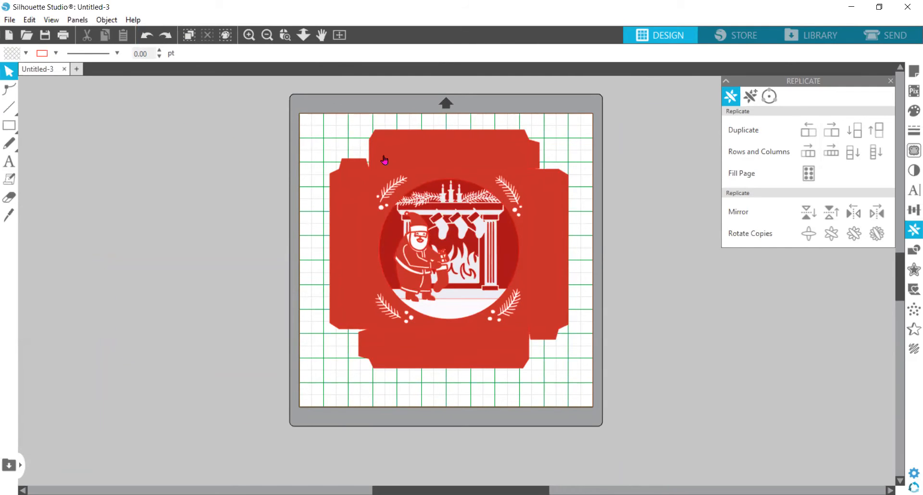
click(249, 35)
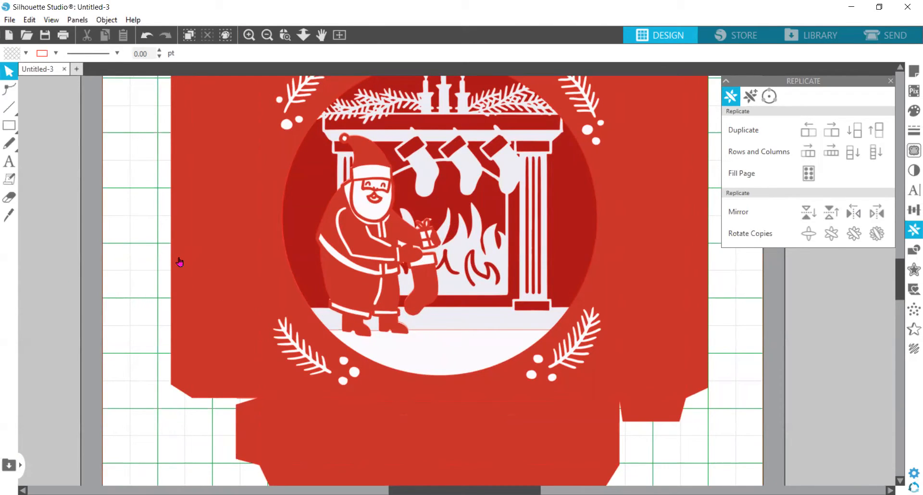
click(268, 35)
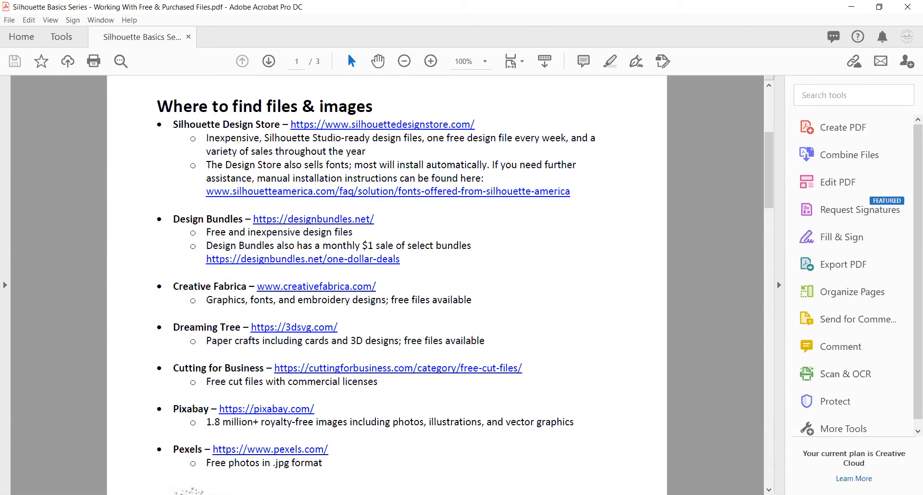
- Switch to the web browser, open the Design Bundles website and look through its featured bundle and latest products
key(alt+Tab)
text(des)
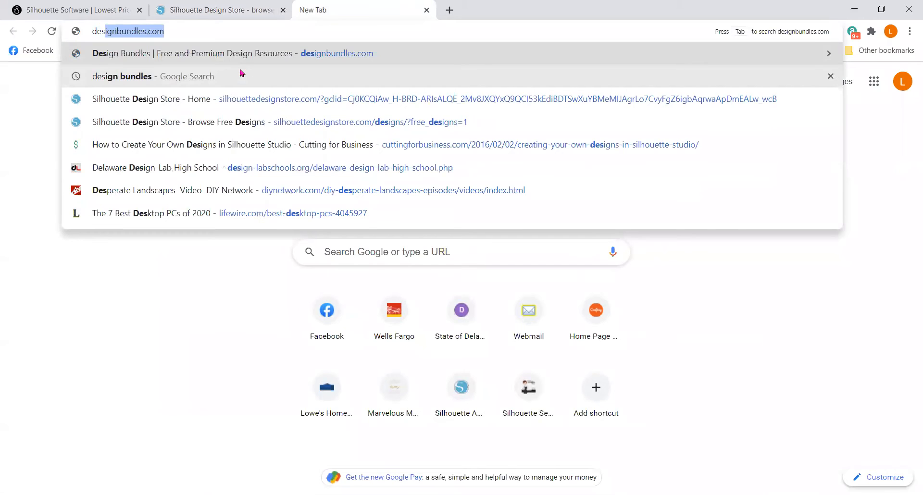
key(Return)
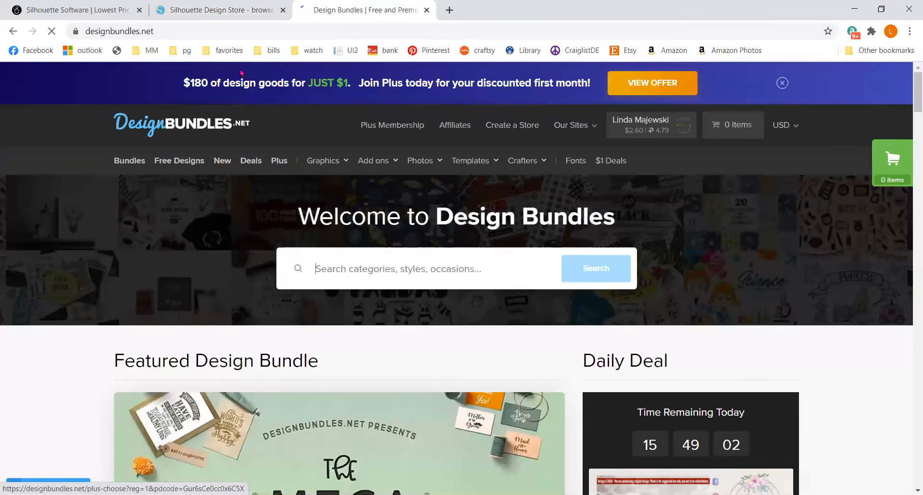
mouse_move(522, 160)
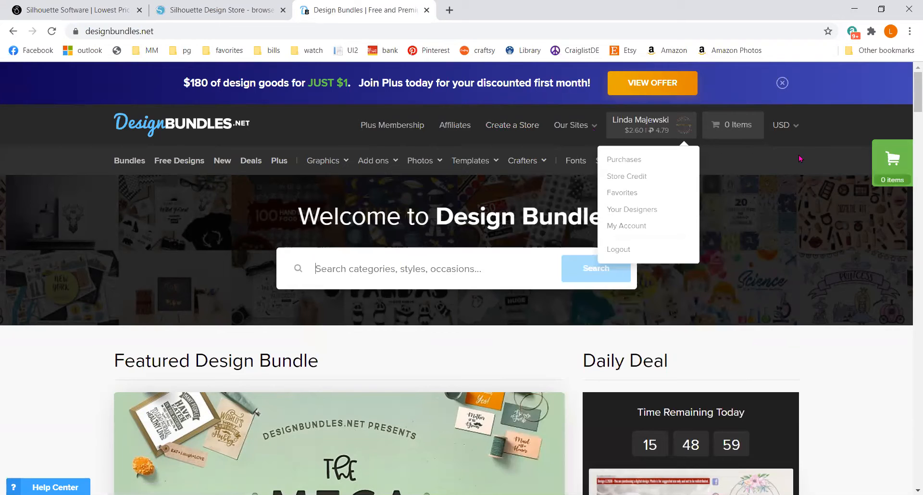
scroll(667, 172, down, 4)
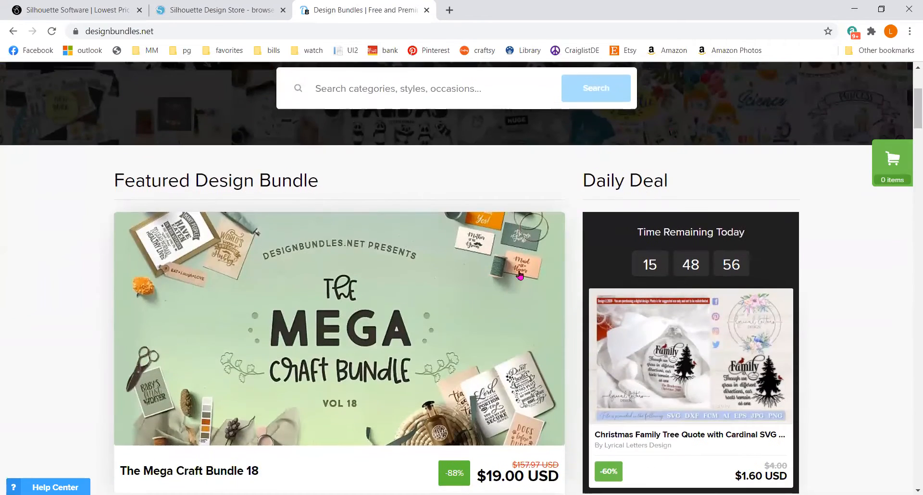
scroll(392, 284, down, 4)
scroll(333, 275, down, 3)
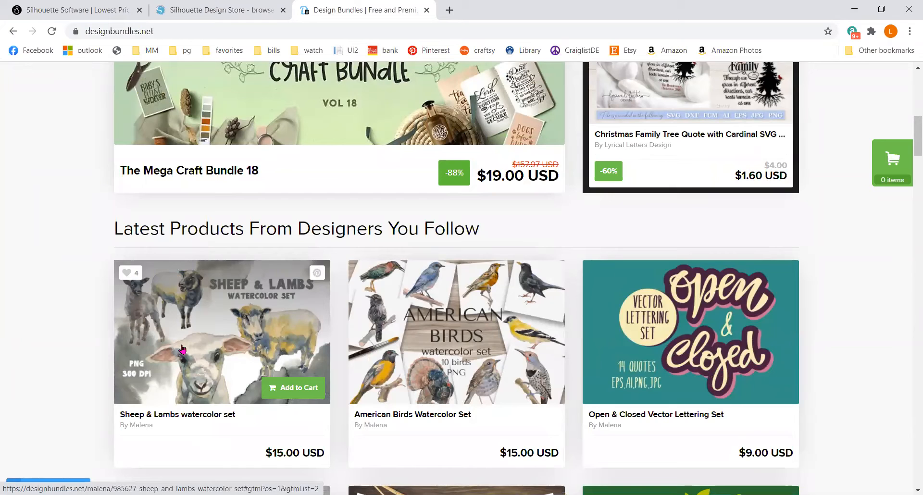
- Open the Design Bundles $1 Deals page and look through its tips and upcoming $1 products
scroll(468, 348, up, 10)
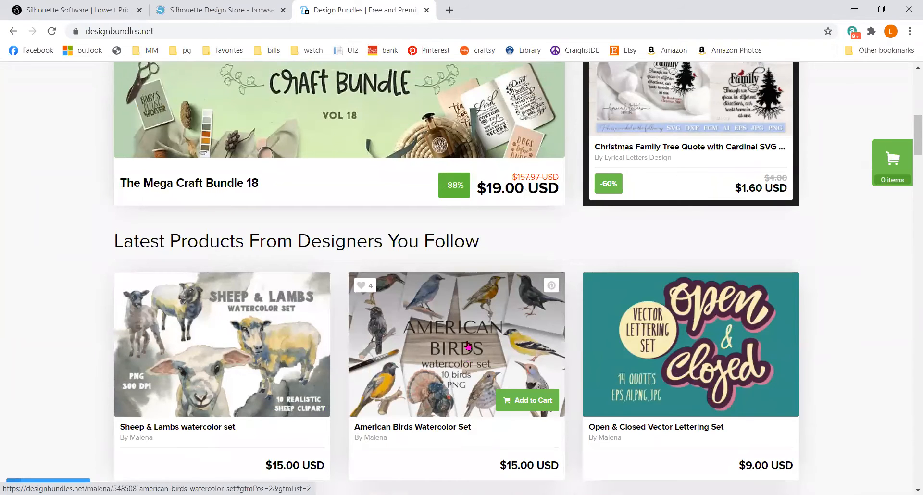
scroll(452, 242, up, 3)
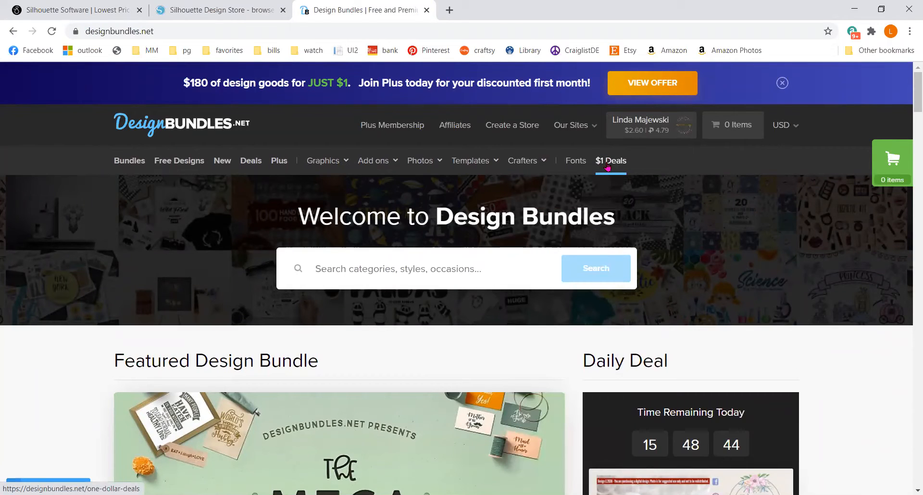
click(608, 163)
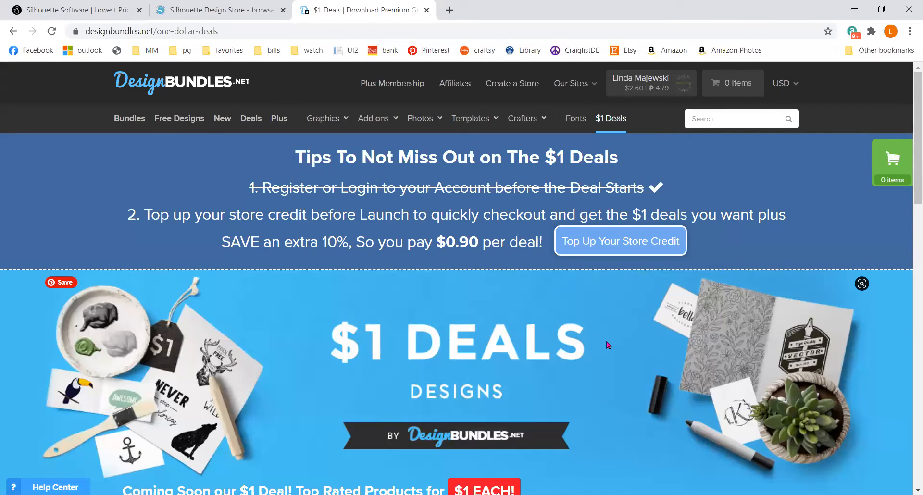
scroll(609, 326, down, 1)
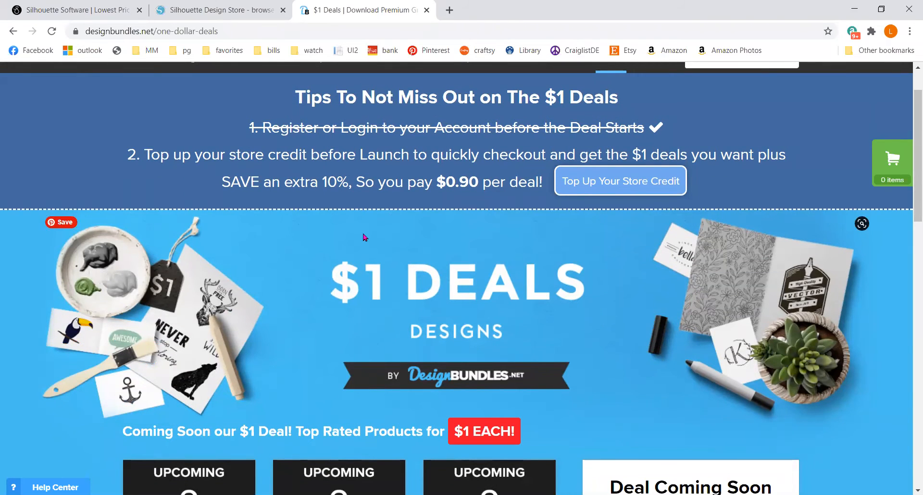
scroll(285, 243, up, 1)
scroll(283, 244, down, 3)
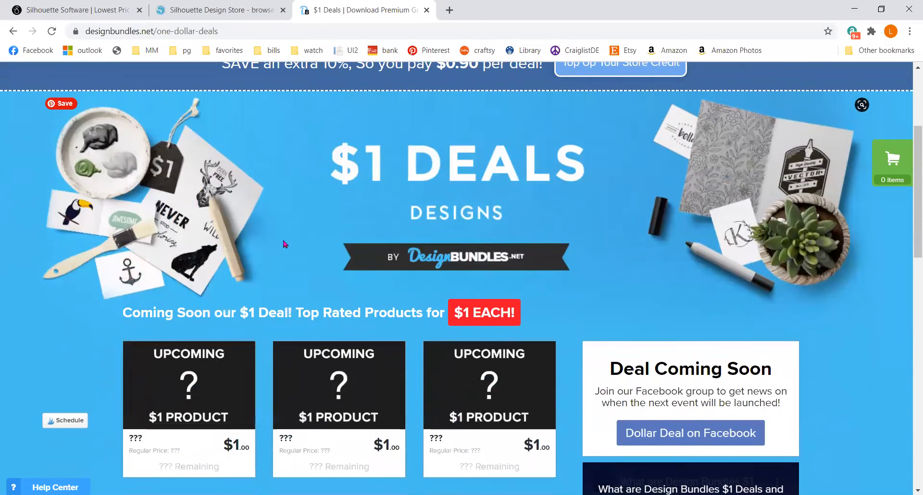
scroll(284, 244, down, 1)
scroll(283, 244, down, 3)
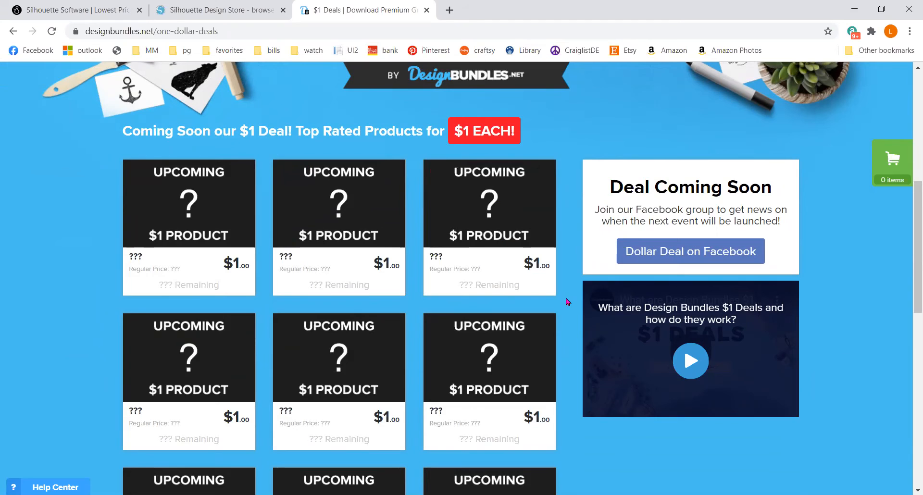
- Open the Free Designs section and go to the Leopard Print Floral Sublimation Background Bundle page
scroll(568, 302, up, 8)
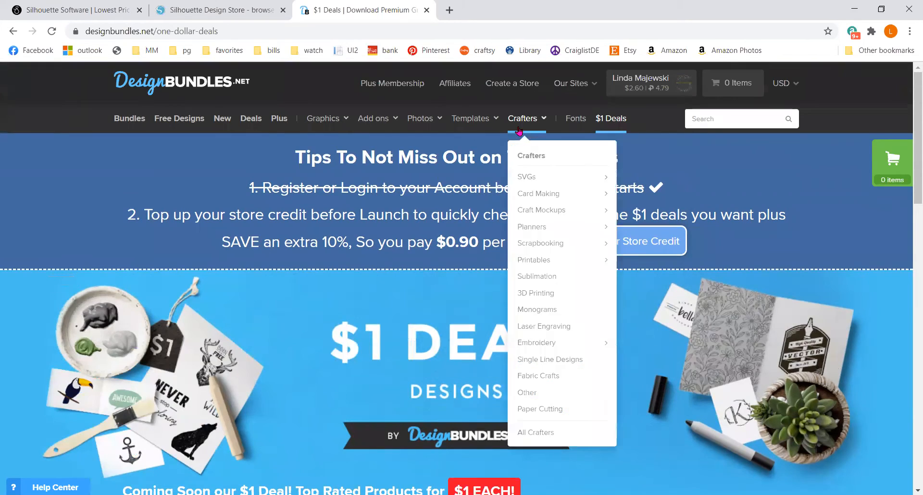
click(195, 119)
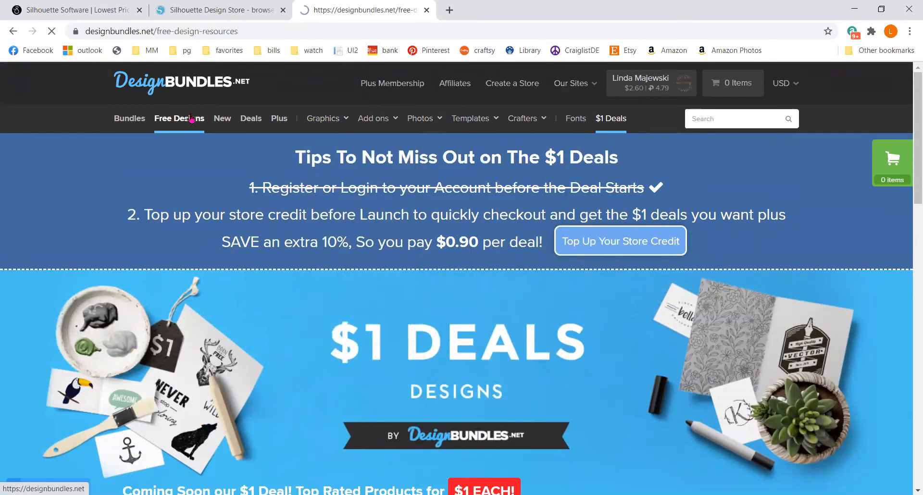
scroll(212, 310, down, 5)
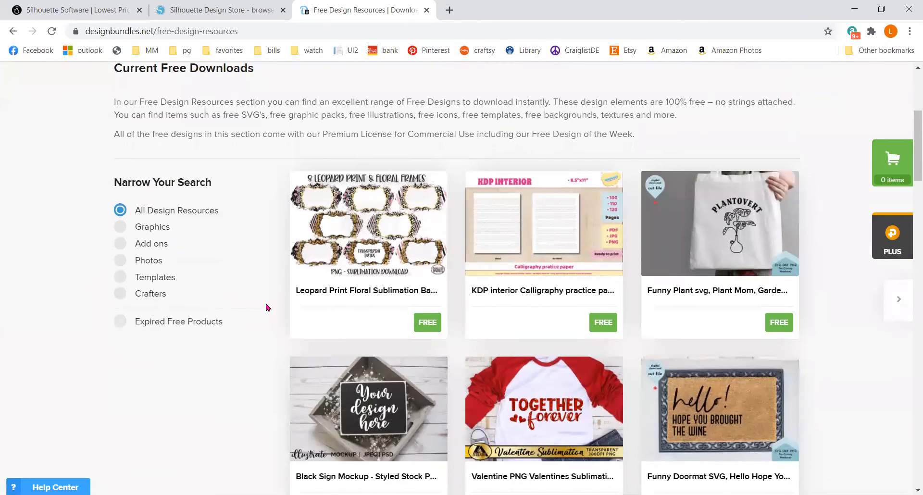
scroll(271, 303, down, 1)
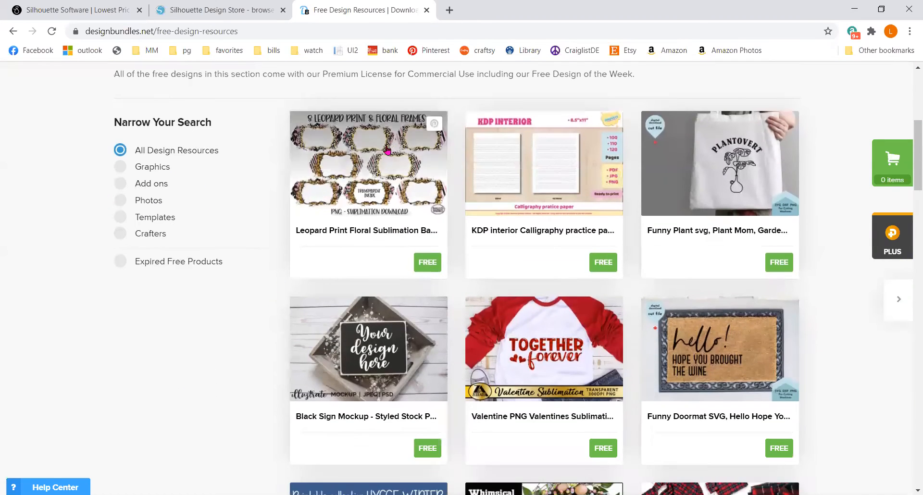
click(380, 166)
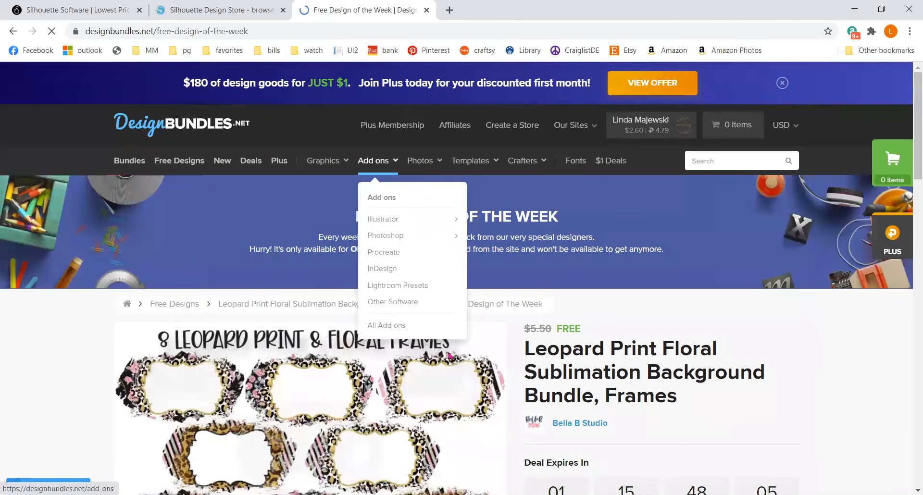
- Examine the leopard print bundle's preview, deal timer, description, download offer and the other products by Bella B Studio
scroll(20, 340, down, 3)
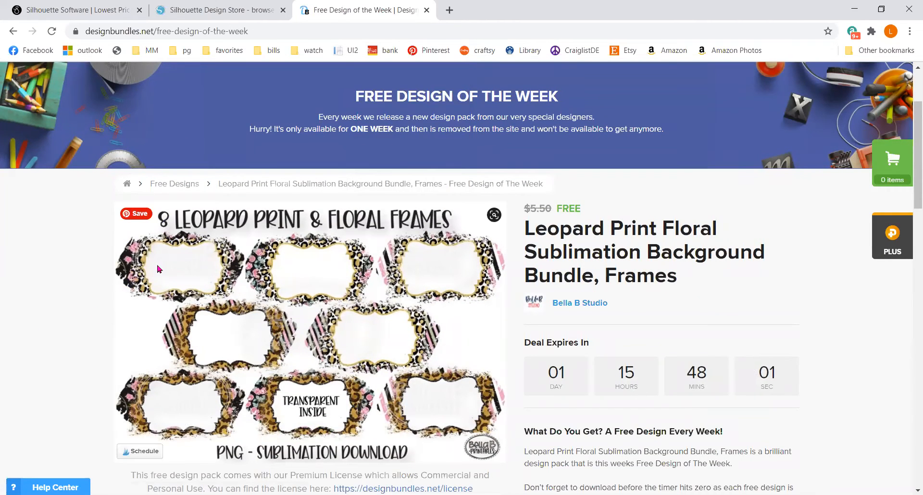
scroll(481, 317, down, 3)
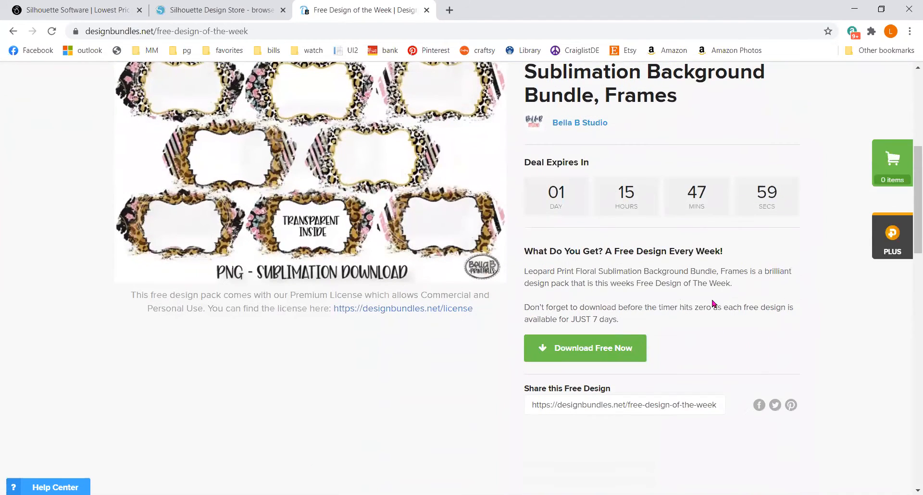
scroll(707, 315, down, 3)
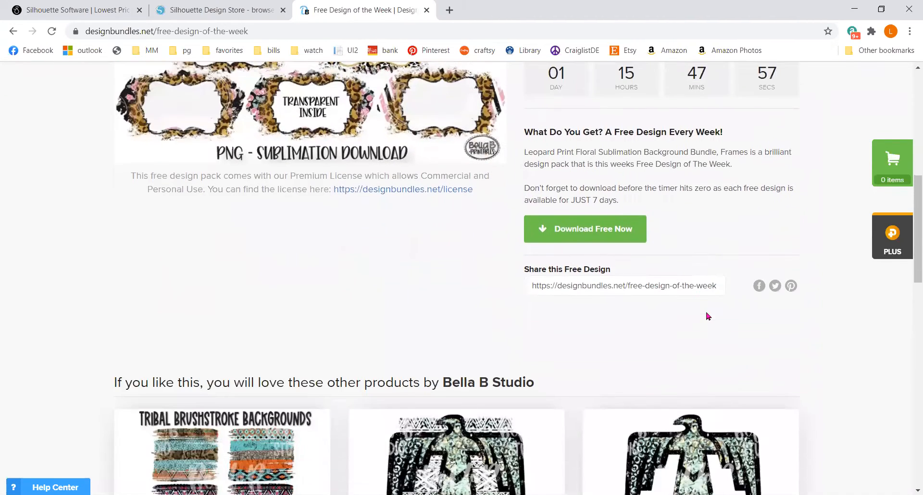
scroll(706, 316, up, 3)
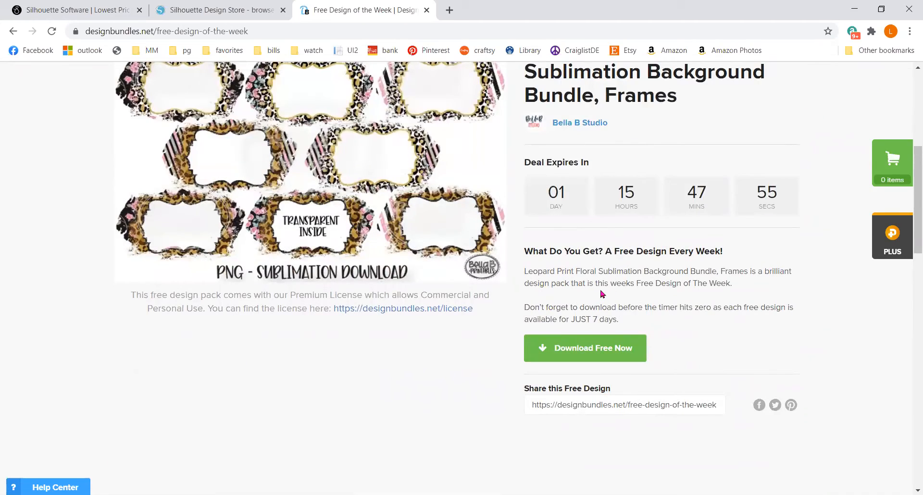
scroll(717, 310, up, 1)
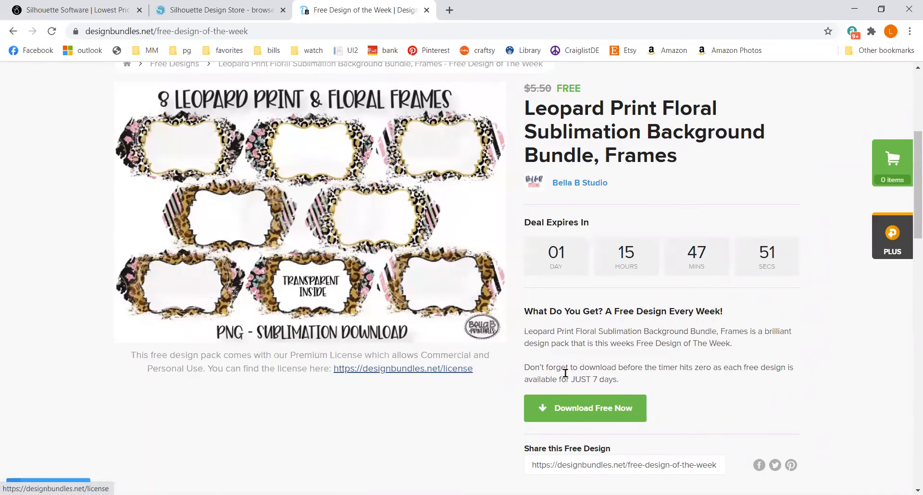
scroll(720, 381, down, 1)
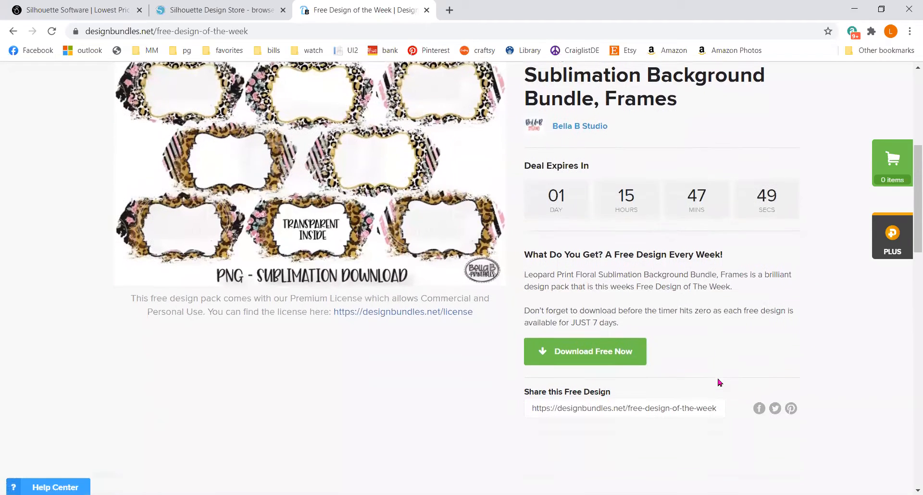
scroll(719, 381, down, 8)
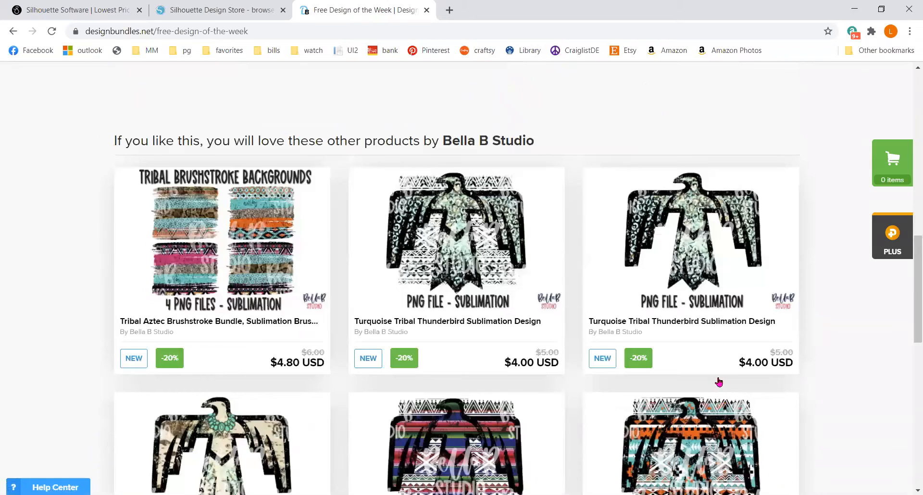
scroll(710, 375, up, 10)
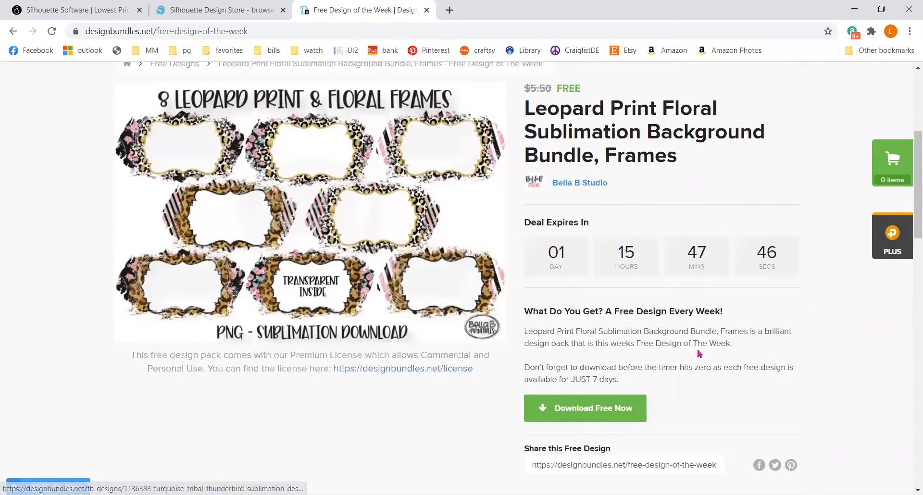
- Return to the free design resources and open the Funny Plant svg, Plant Mom, Gardening, Plantovert design
click(13, 33)
scroll(576, 240, down, 6)
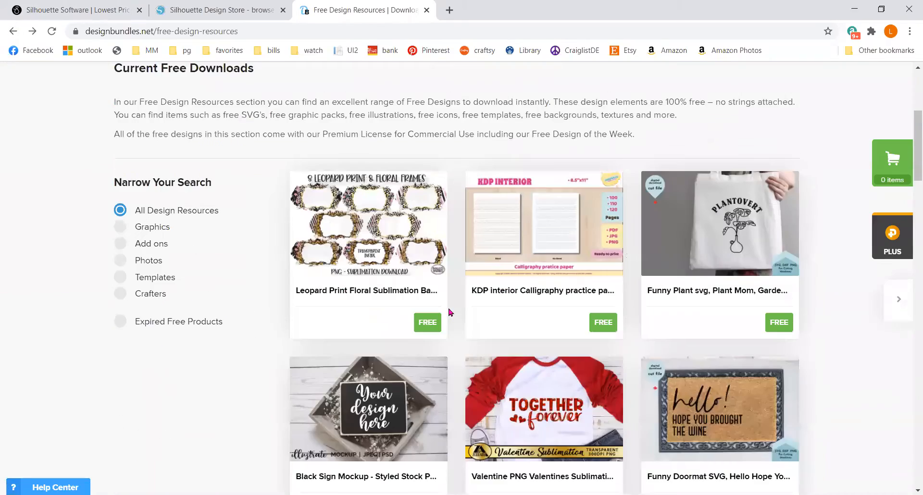
click(693, 176)
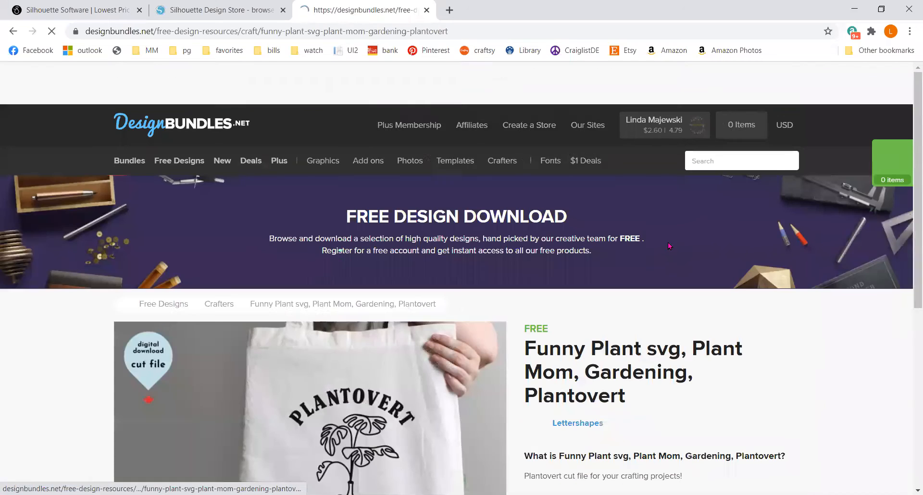
- Highlight the description line about the SVG, DXF and PNG files and download the free Plantovert design
scroll(667, 250, down, 6)
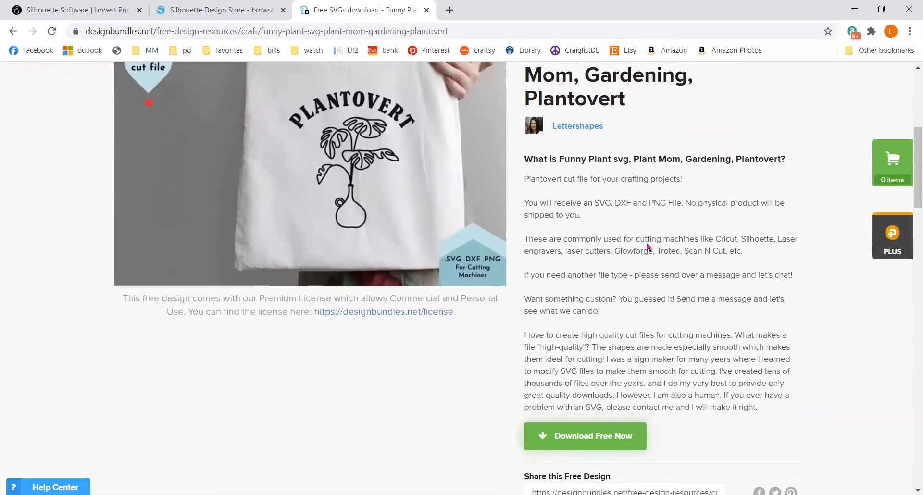
scroll(648, 246, up, 1)
drag(533, 259, 756, 261)
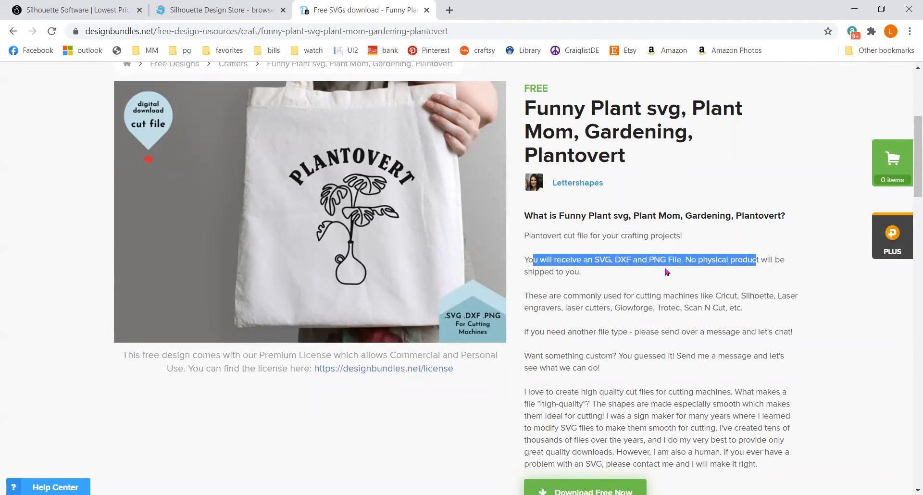
scroll(667, 272, down, 3)
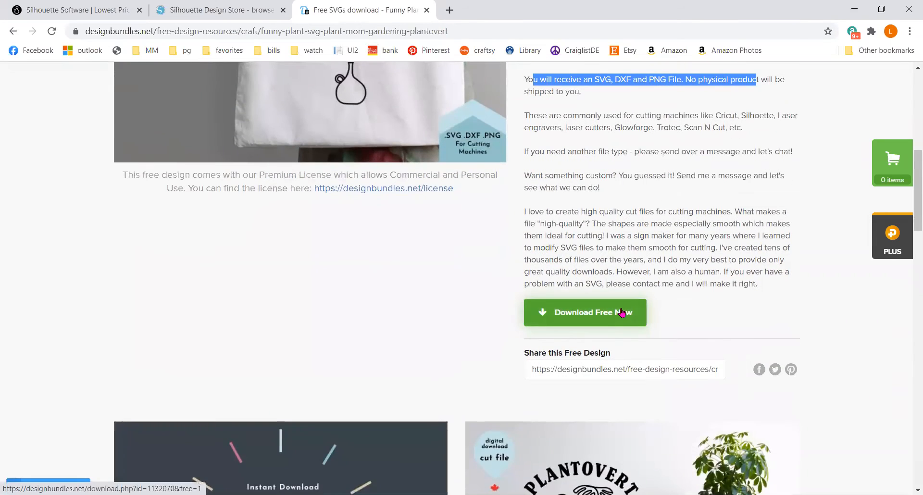
click(622, 313)
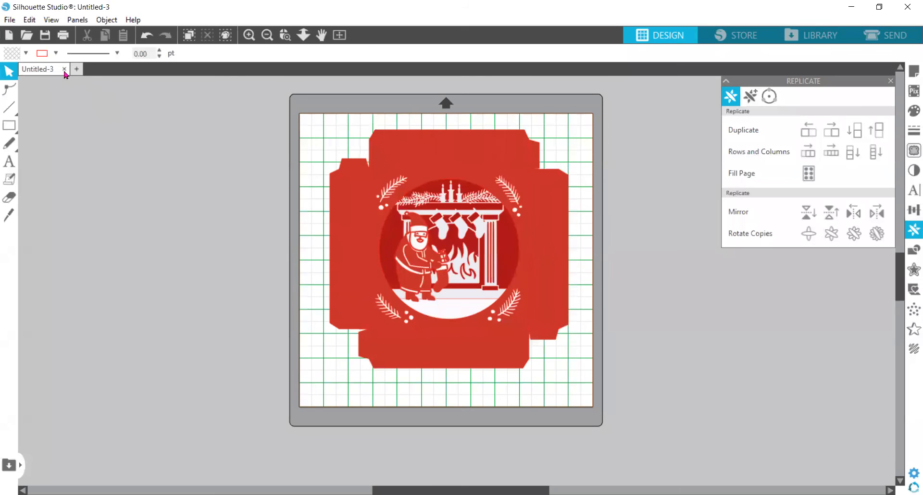
- In Silhouette Studio, close the Santa design without saving and open the Plantovert2 file from Saved Pictures in the Pictures folder
click(64, 70)
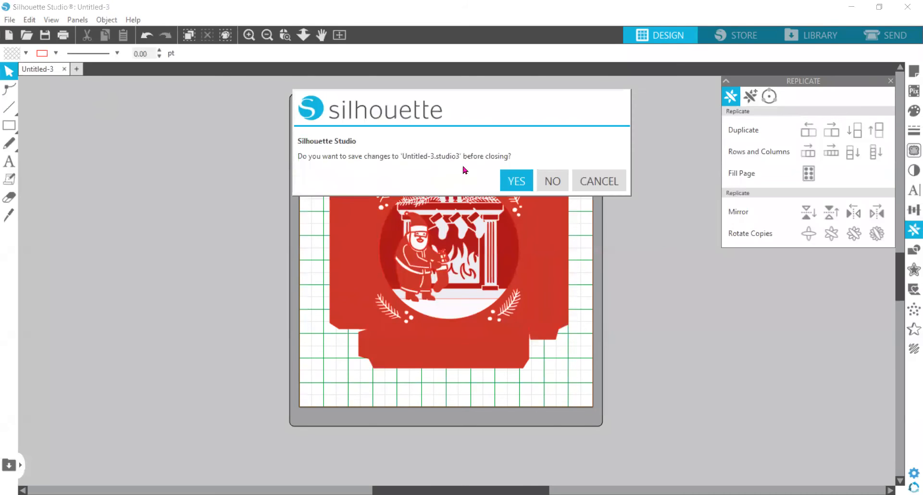
click(553, 181)
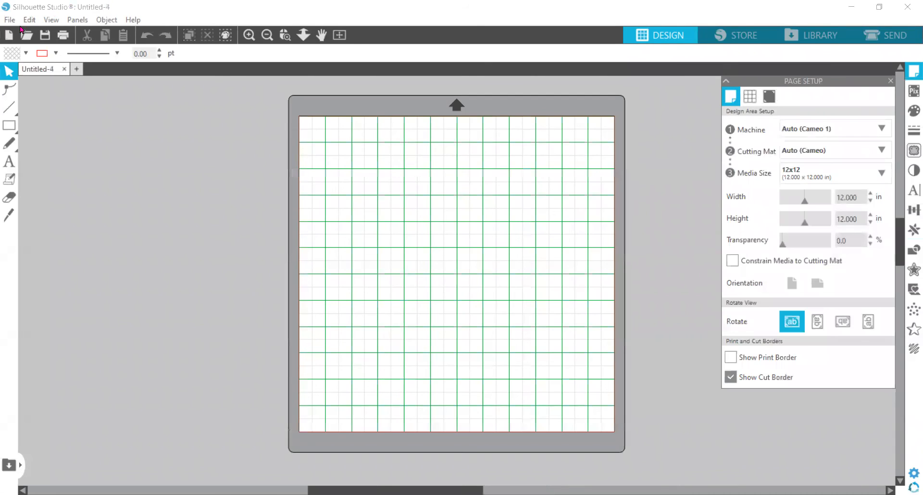
click(8, 20)
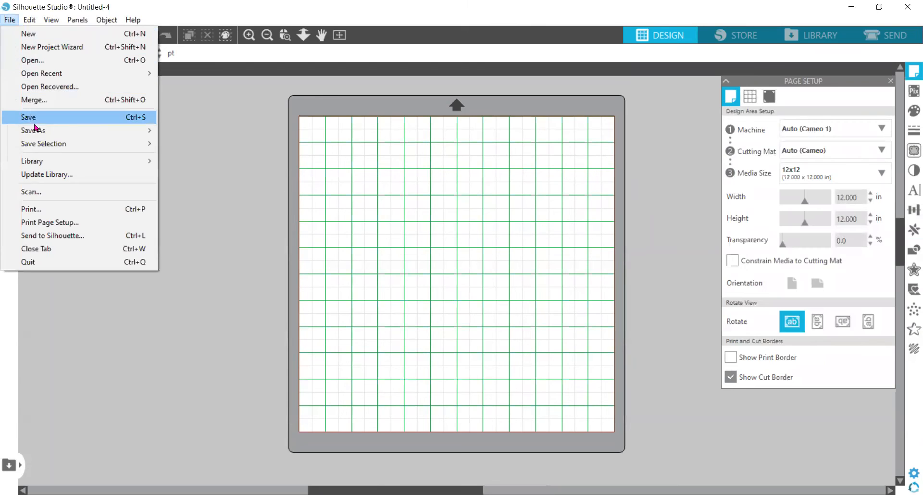
click(65, 61)
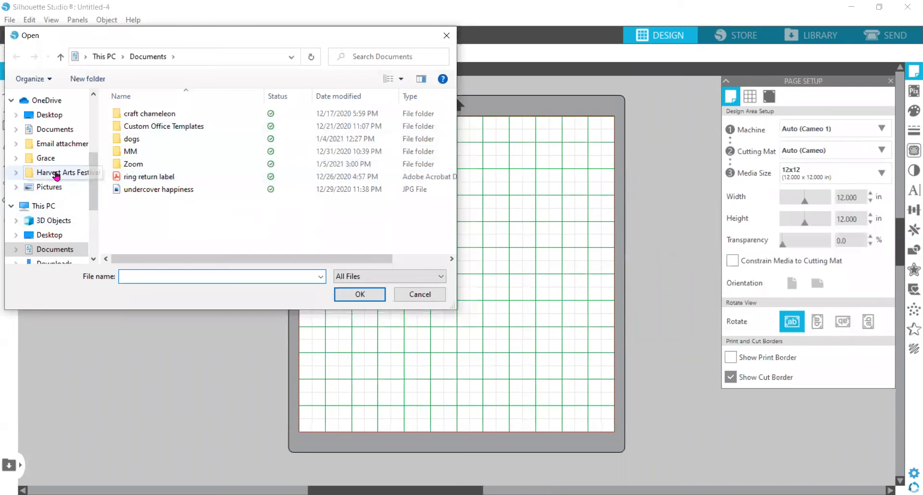
scroll(58, 216, down, 3)
click(48, 216)
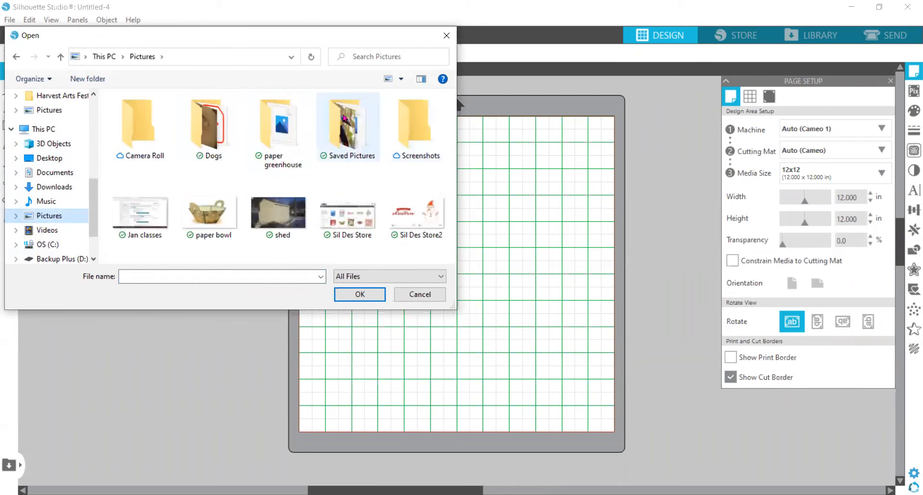
double_click(344, 118)
scroll(301, 155, down, 3)
double_click(214, 200)
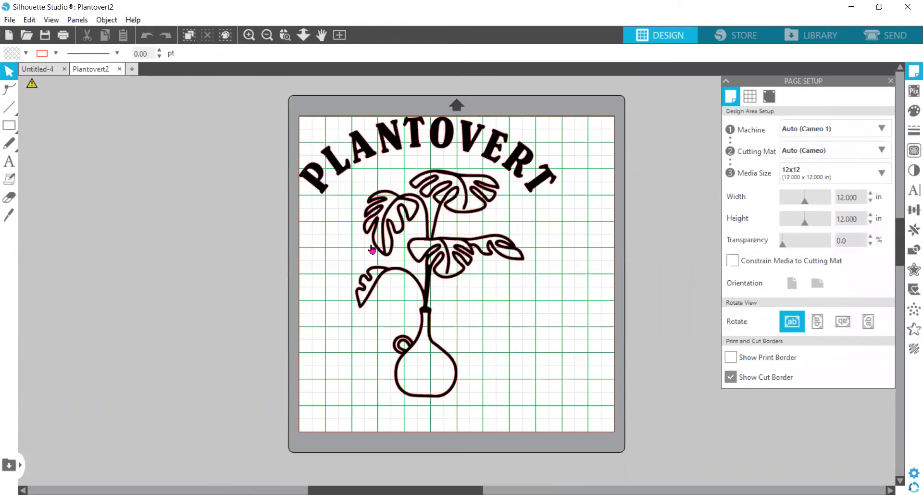
- Move the Plantovert design to the middle of the mat, clear of the page edges, and inspect its outlines up close
click(462, 261)
drag(461, 261, 491, 273)
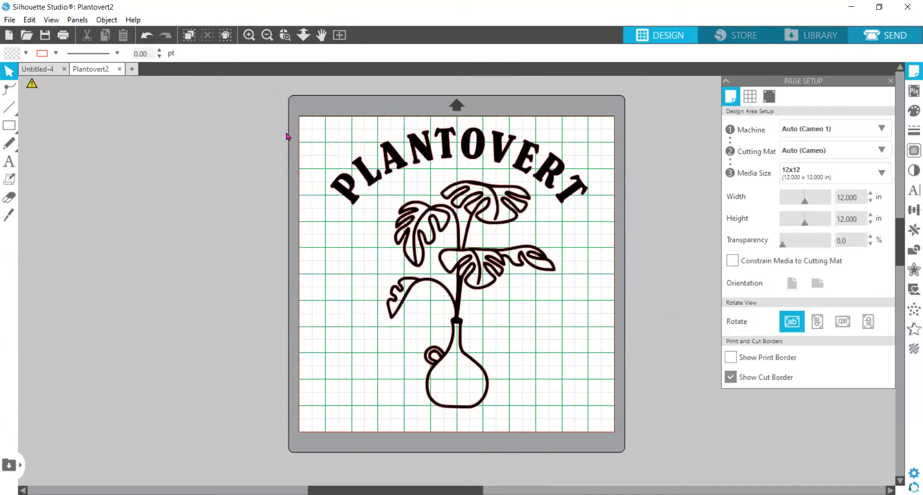
click(249, 35)
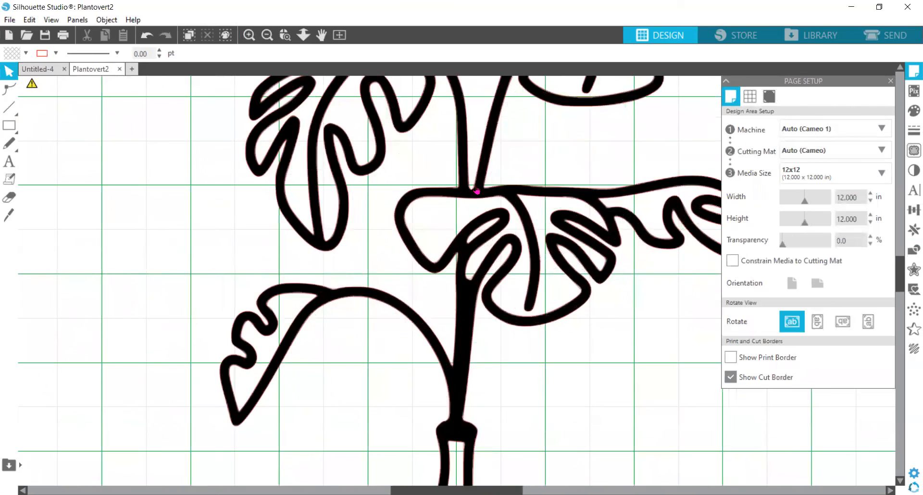
- Show the Plantovert design's cut preview in the Send workspace and examine the cut lines around the plant up close
click(897, 36)
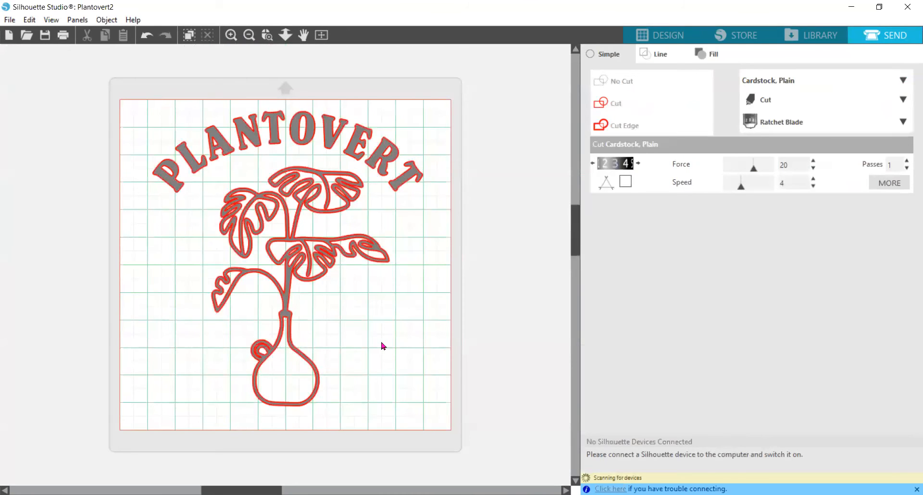
click(232, 35)
click(232, 36)
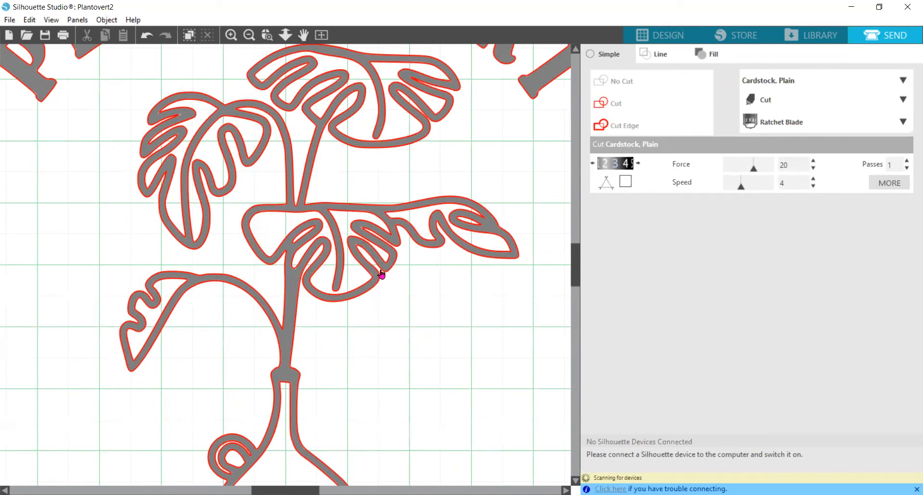
- Look up the installed Silhouette Studio edition and release number in the program's About information, then dismiss it
click(131, 21)
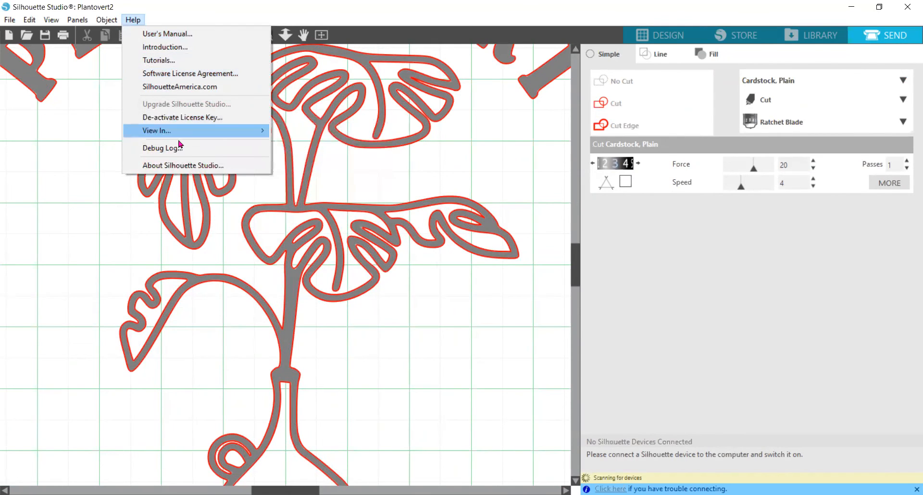
click(187, 165)
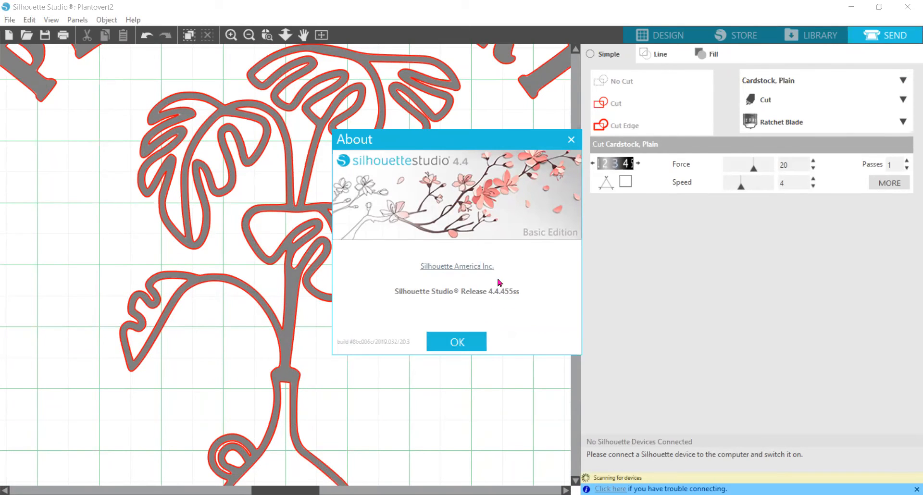
click(464, 343)
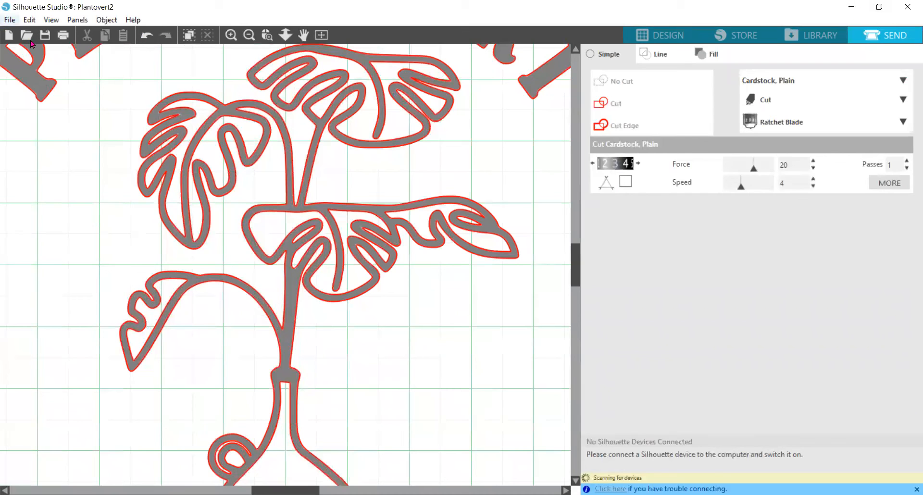
- Start a blank document to leave the Send view, then close it and the Plantovert2 design without saving, leaving only Untitled-4 open
click(8, 36)
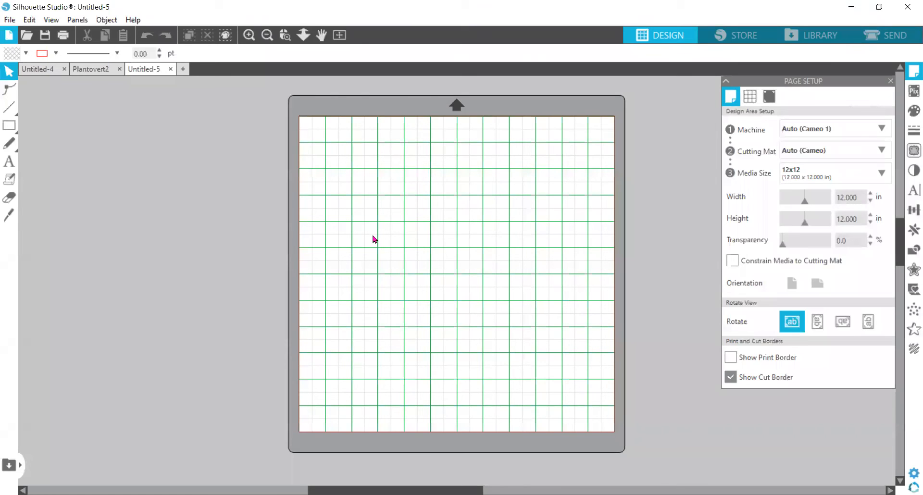
click(170, 69)
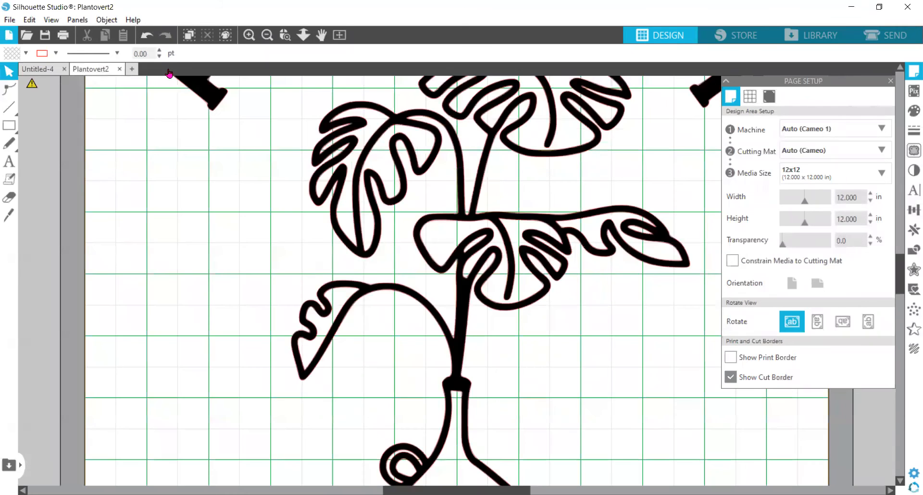
click(119, 69)
click(552, 183)
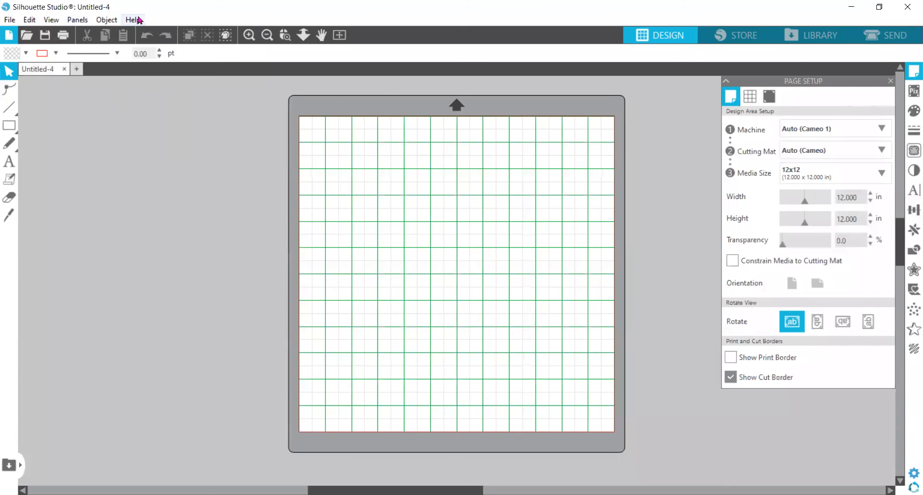
click(8, 22)
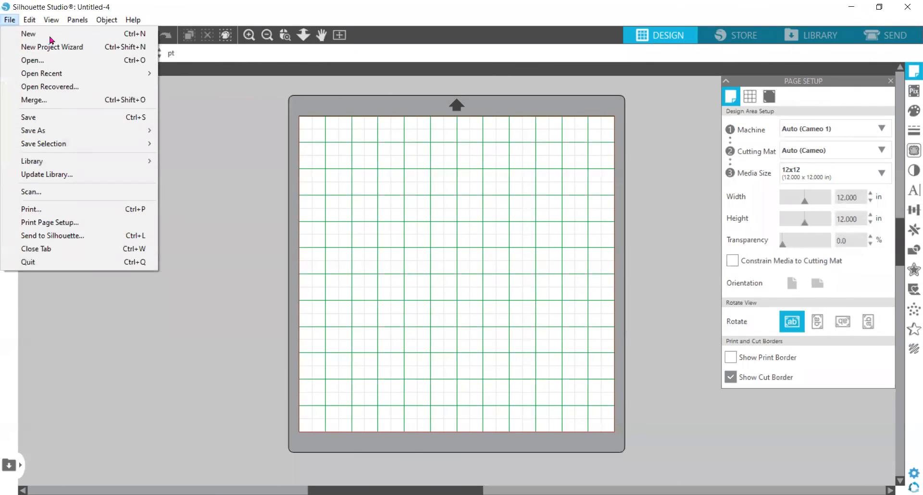
click(207, 128)
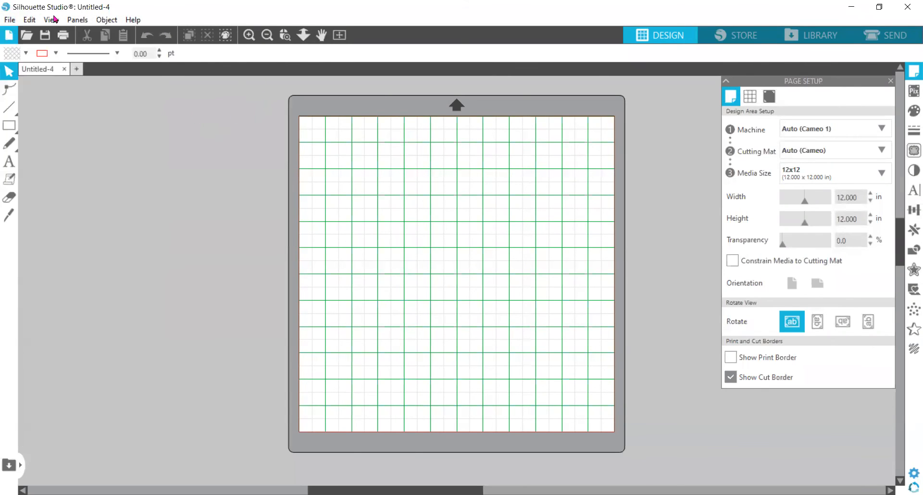
click(9, 20)
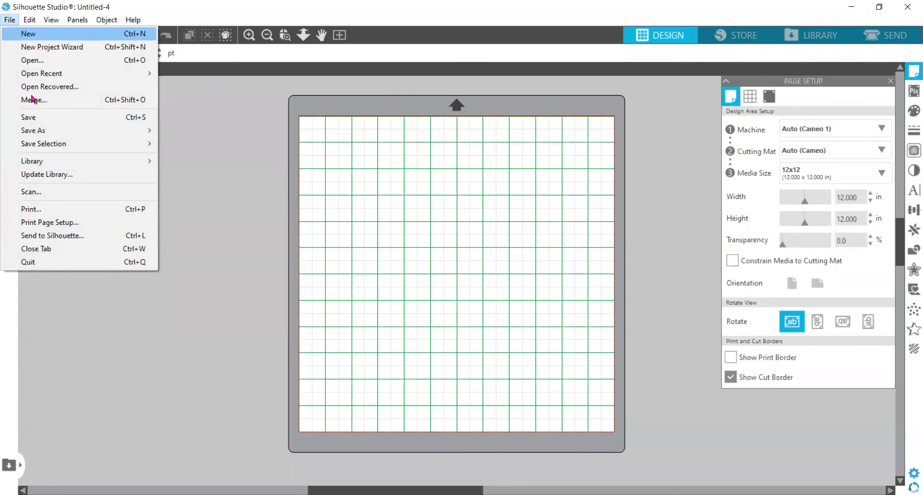
click(229, 170)
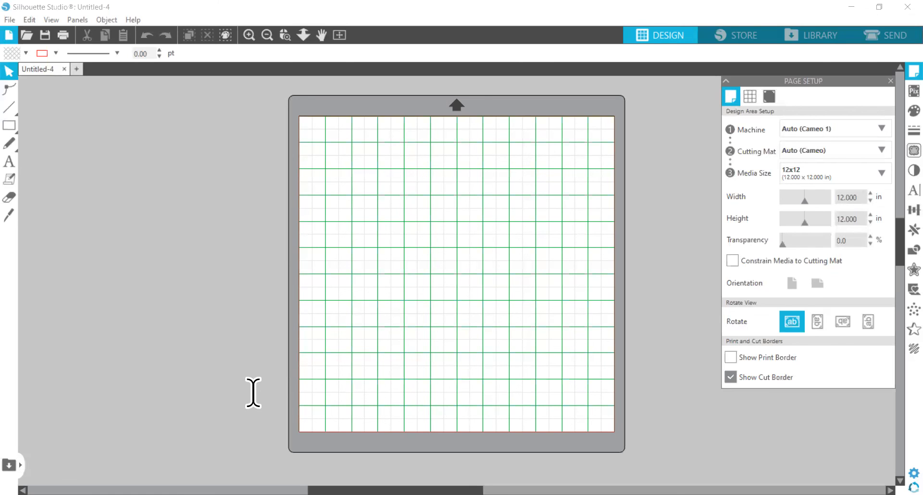
- Switch to the Working With Free & Purchased Files PDF in Adobe Acrobat and read through page 2, Using free & purchased files
key(alt+Tab)
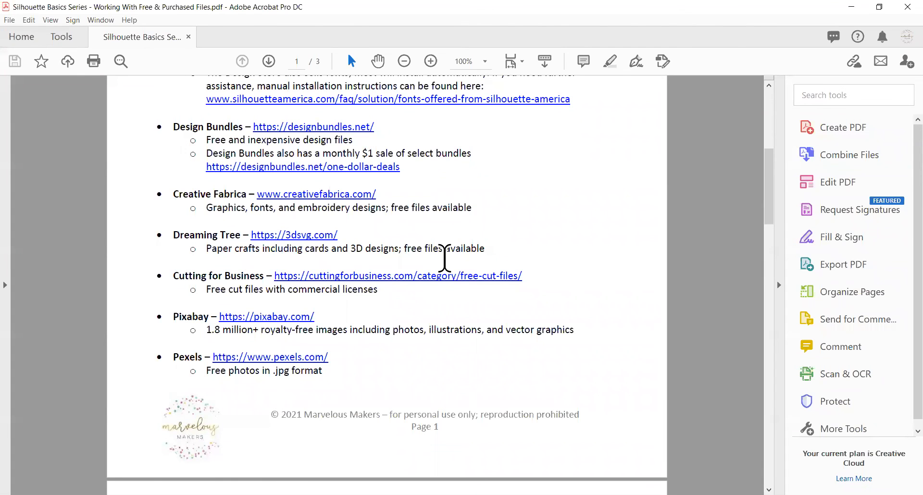
scroll(439, 384, down, 6)
scroll(418, 371, down, 6)
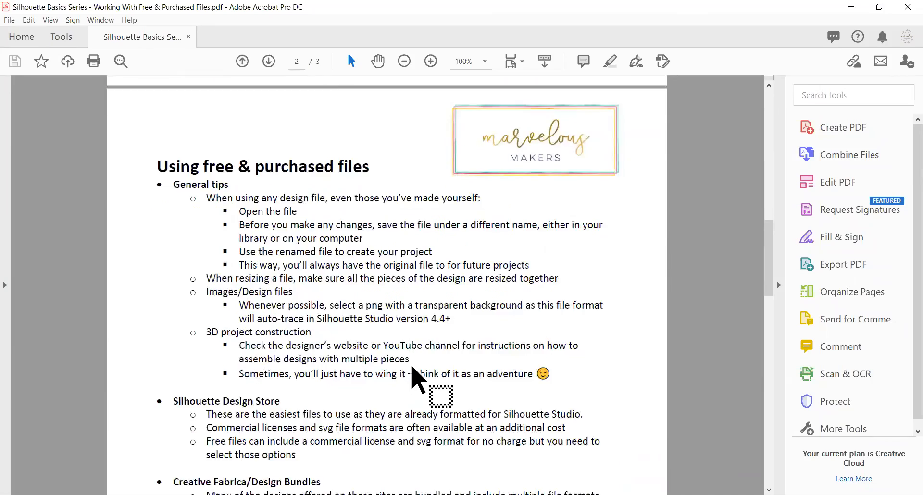
scroll(401, 364, down, 2)
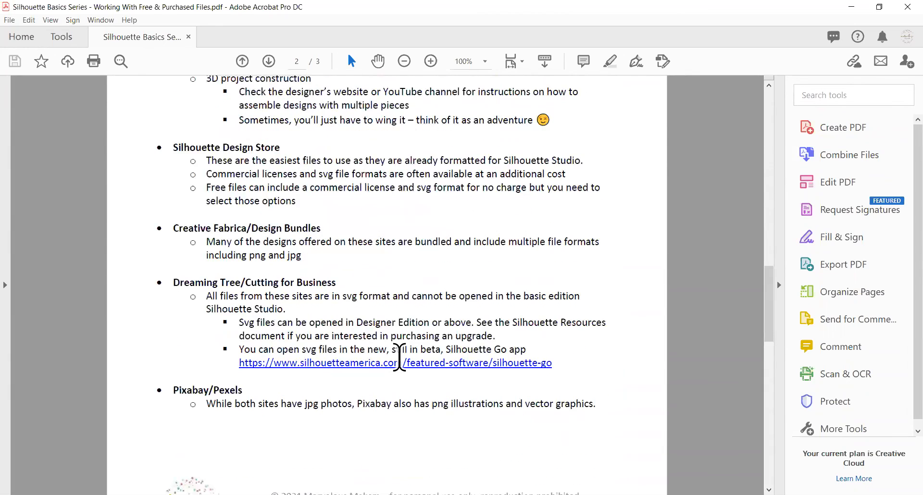